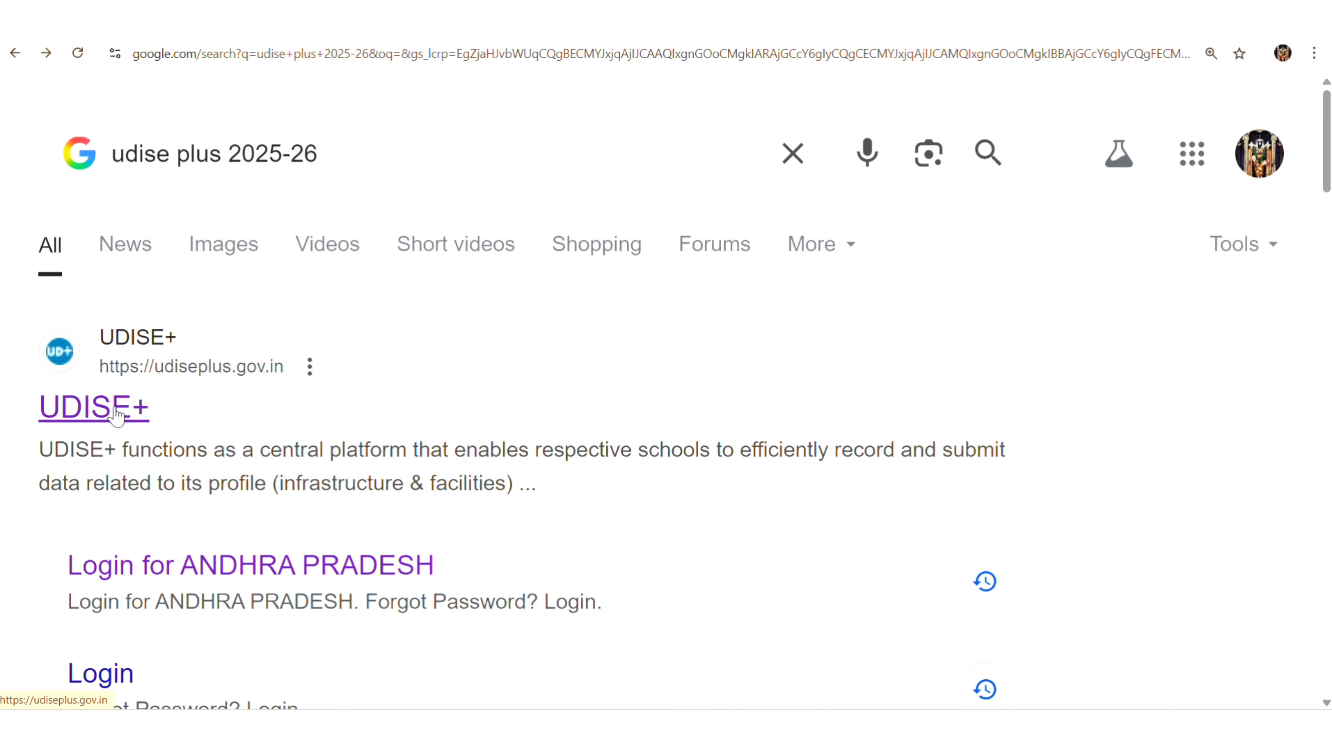
Open the UDISE+ website and load the ANDHRA PRADESH login page for all modules.
left_click(116, 417)
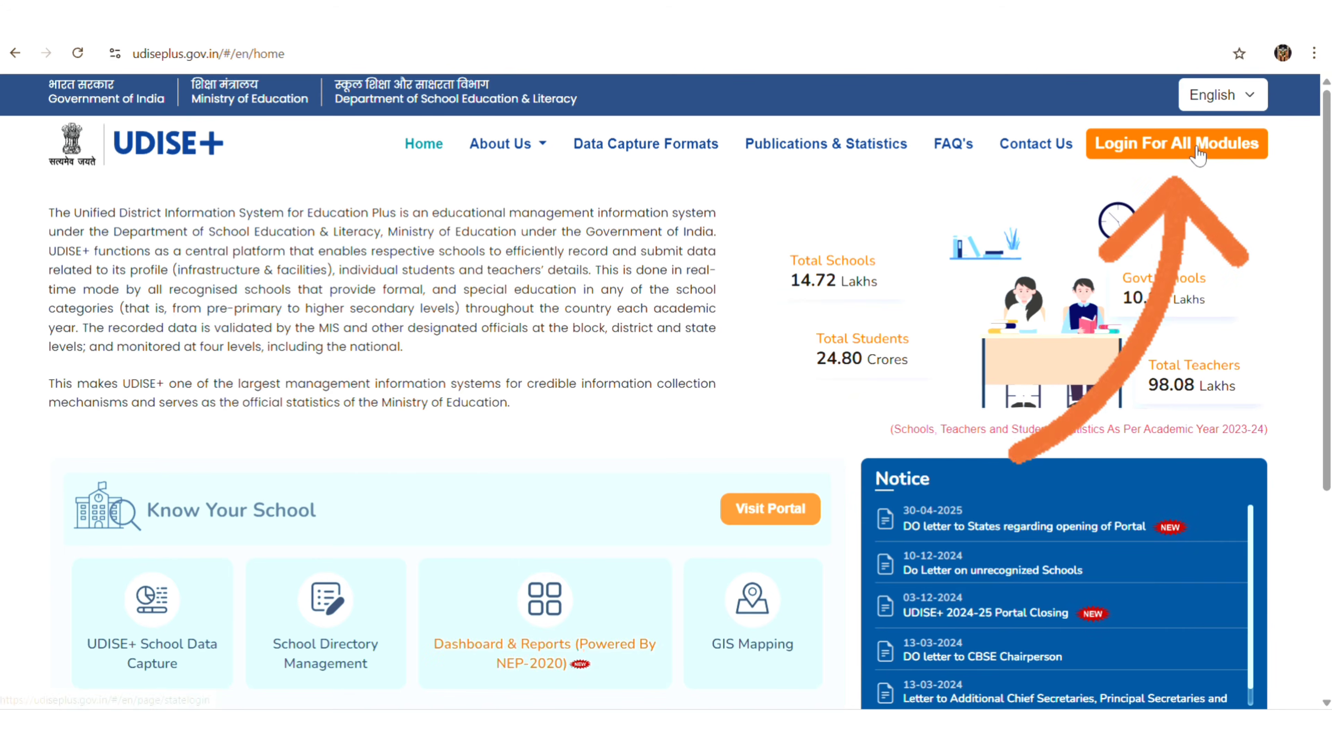
left_click(1198, 152)
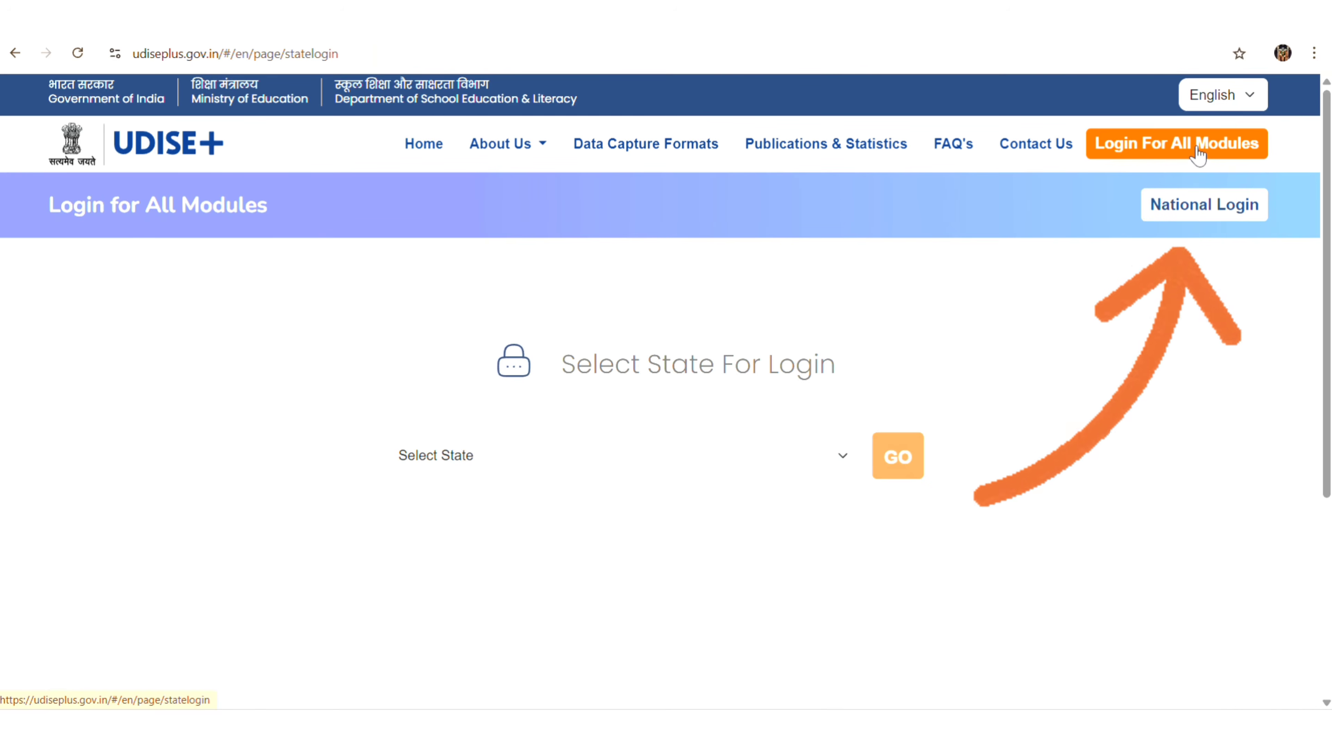
left_click(844, 452)
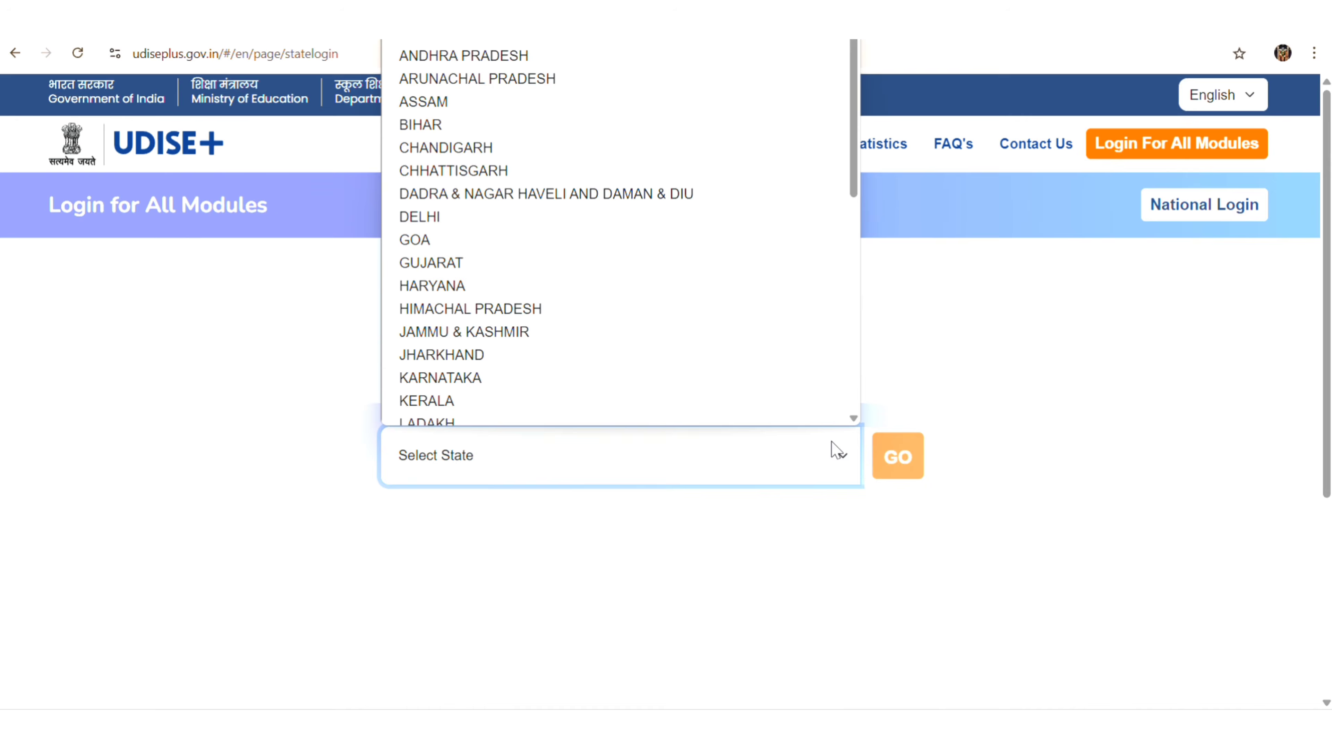
key("Down")
key("Return")
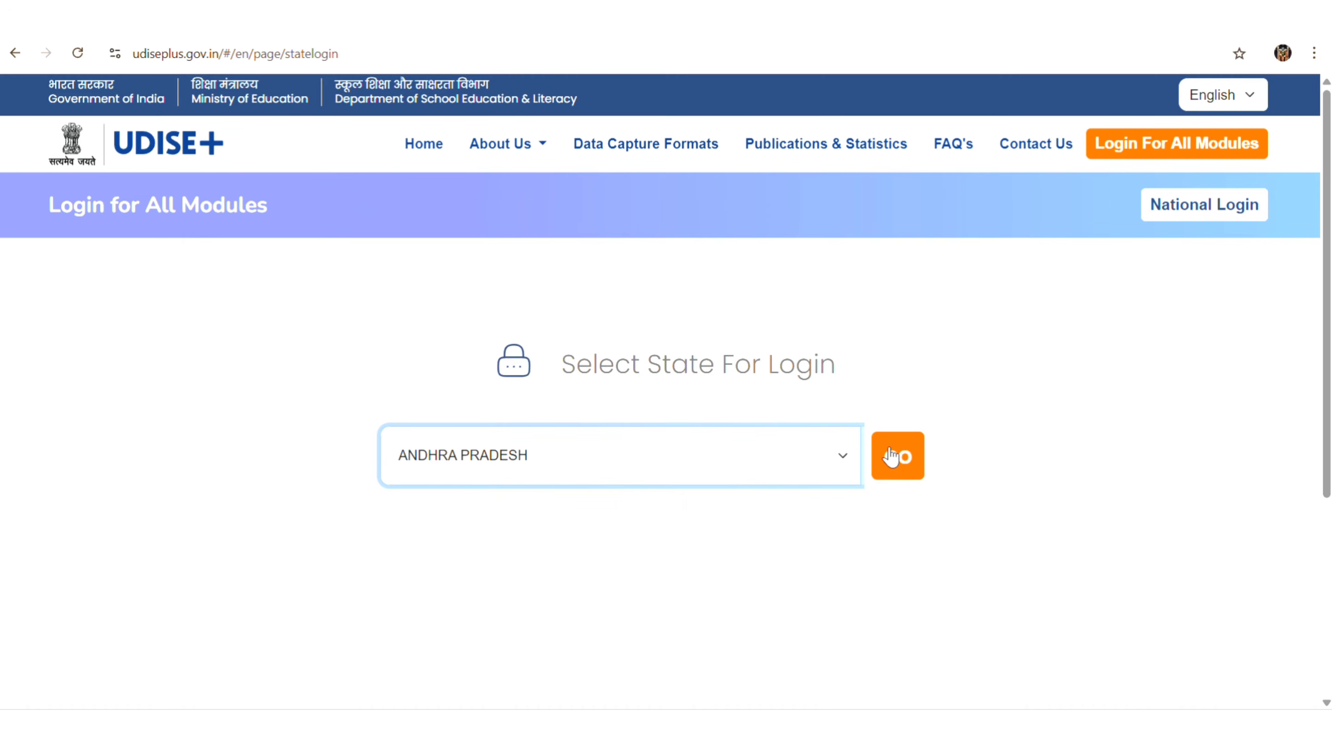
left_click(891, 456)
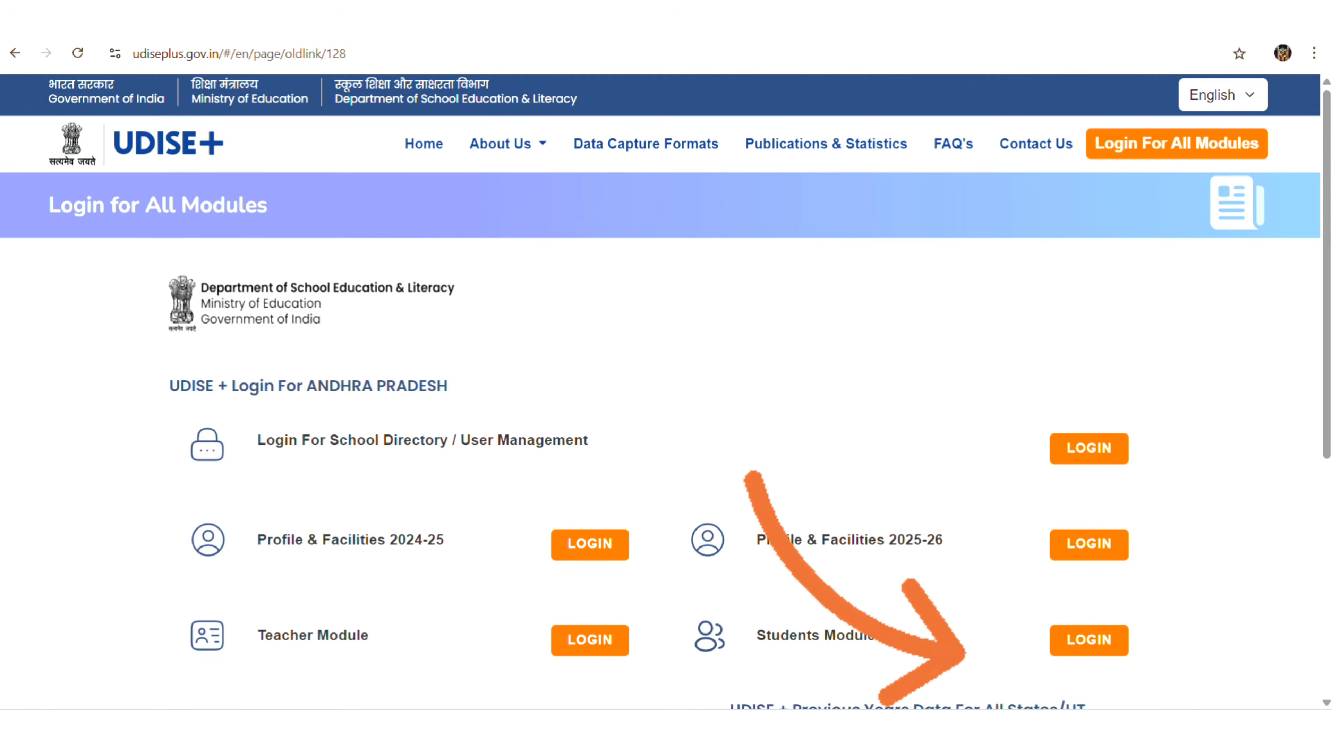
Log in to the Students Module with the school's user ID, password and captcha.
left_click(1079, 649)
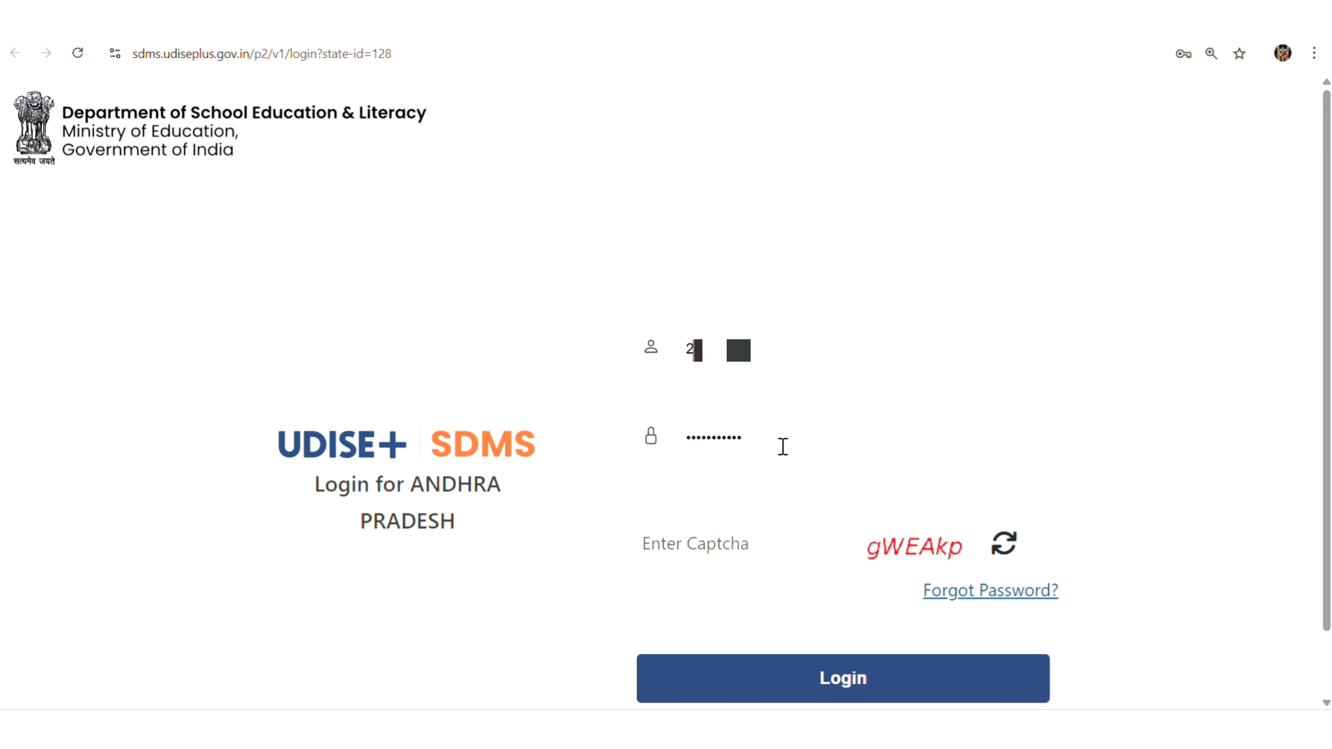
left_click(712, 539)
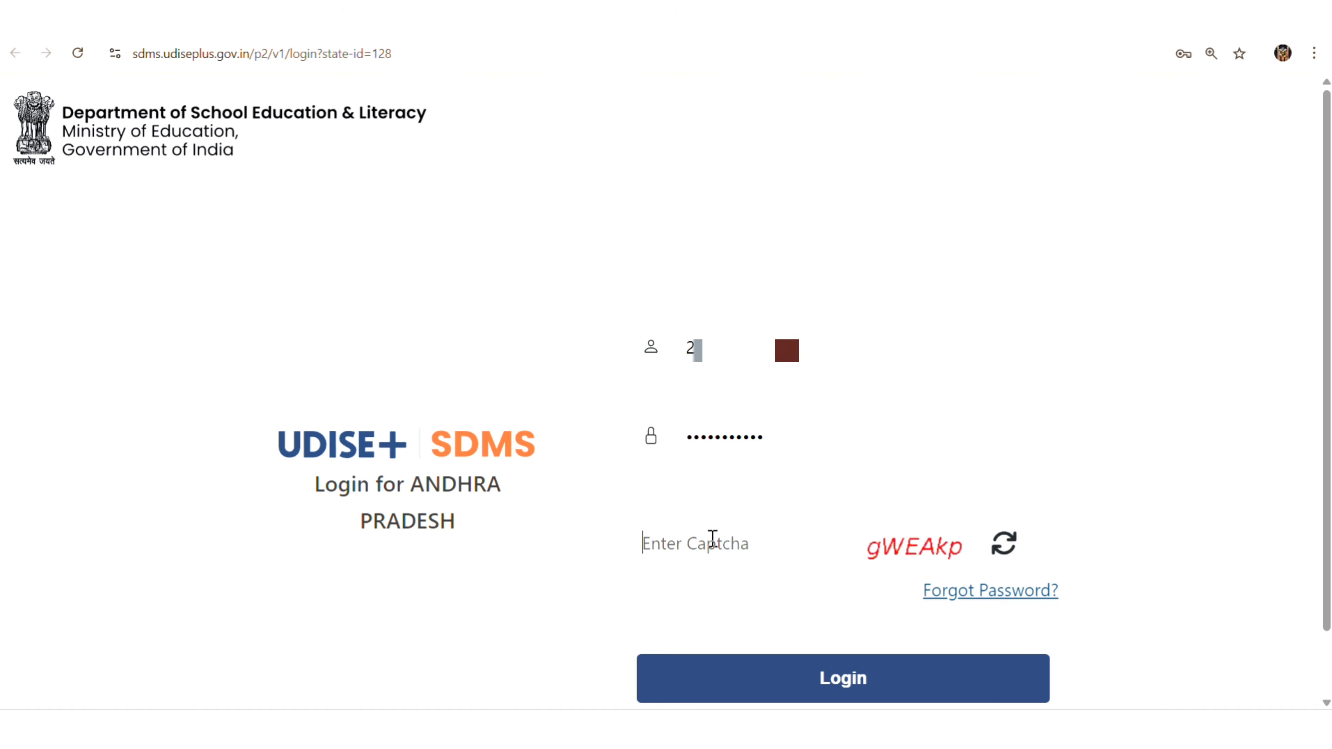
type("g")
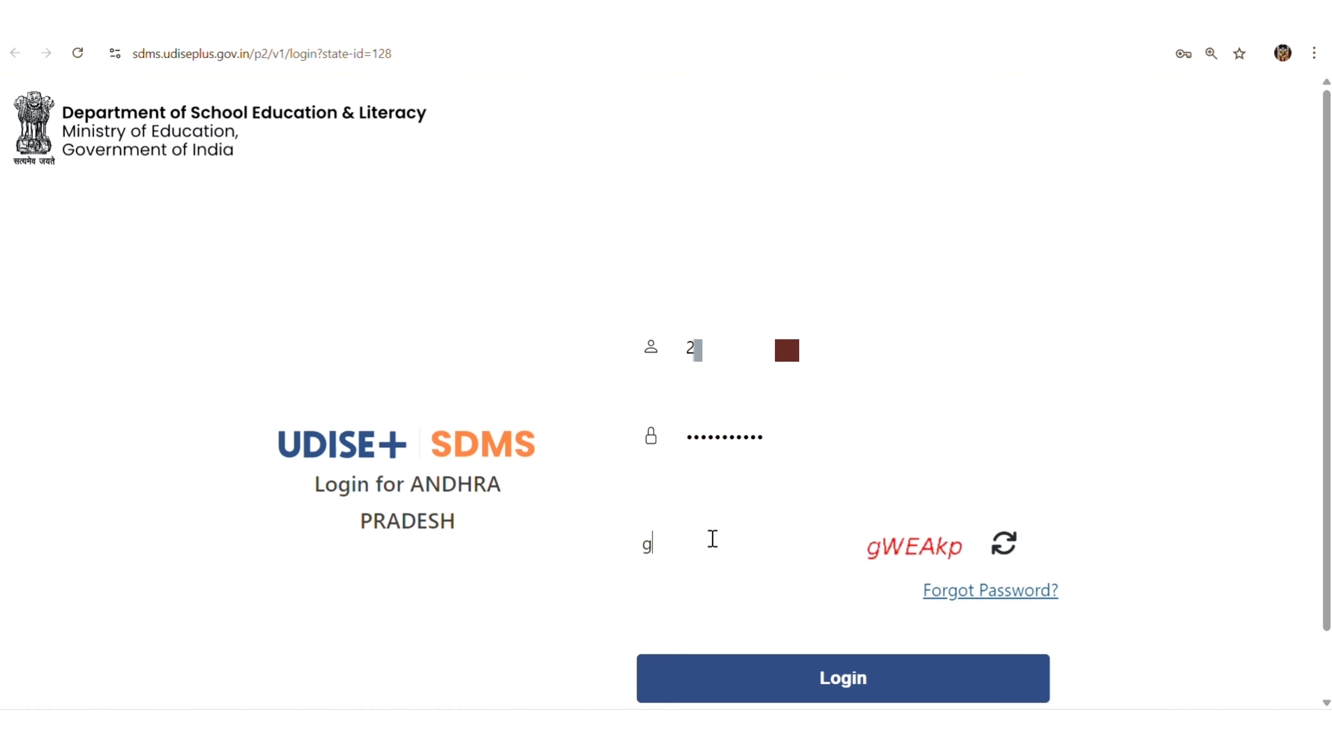
type("WEAkp")
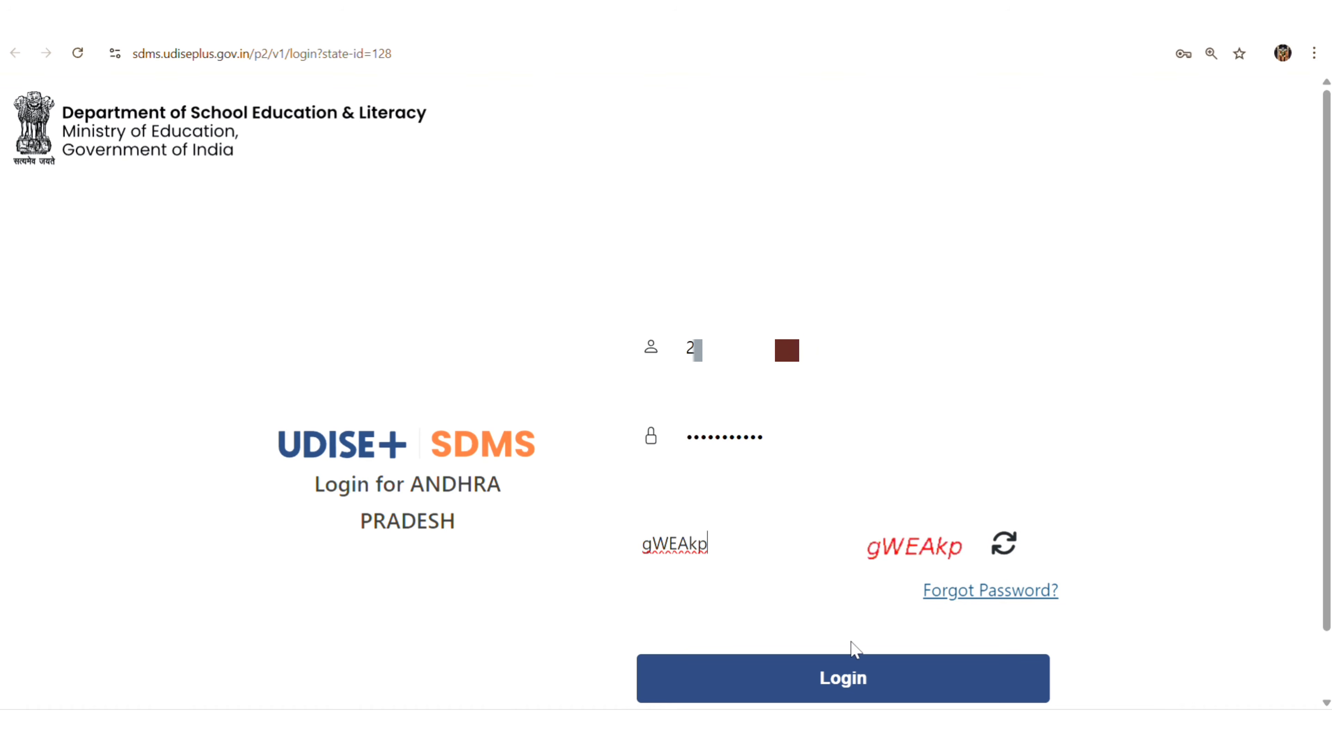
left_click(861, 682)
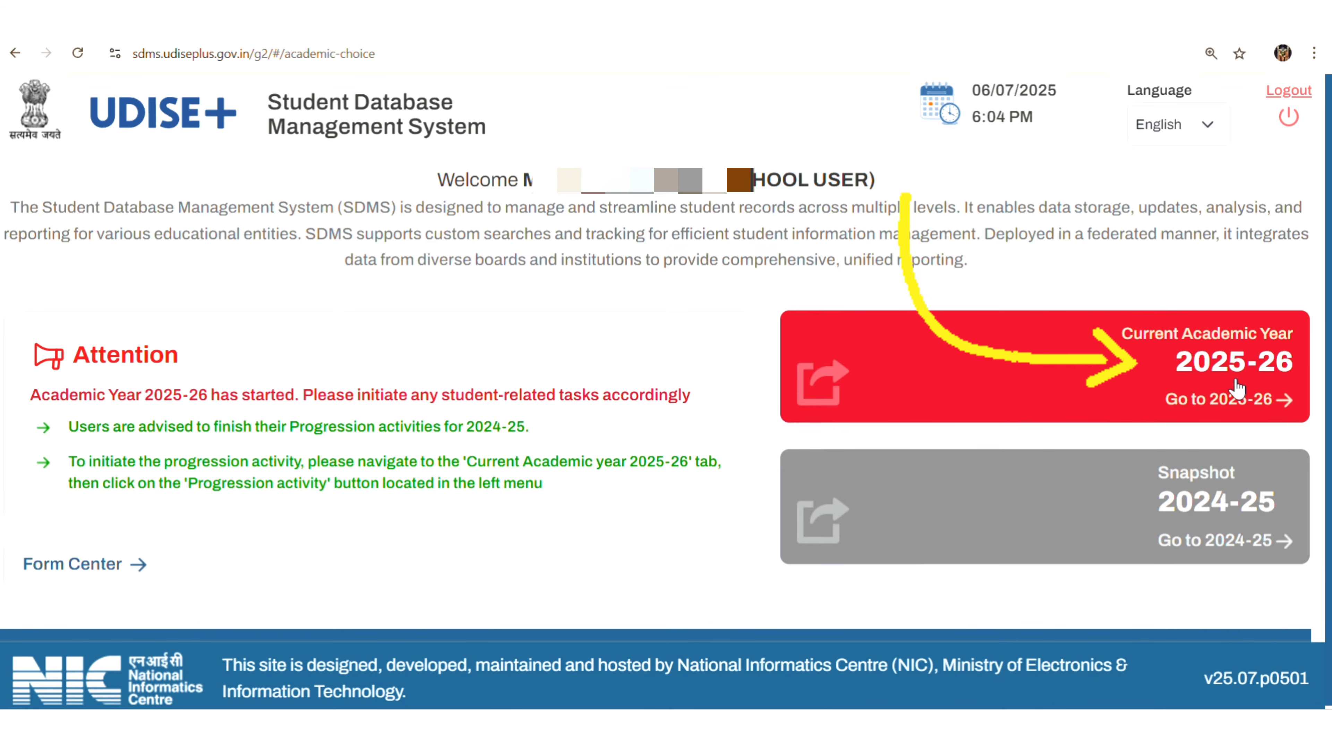
Enter Current Academic Year 2025-26, close the School Information popup, and review the grade-wise table.
left_click(1261, 384)
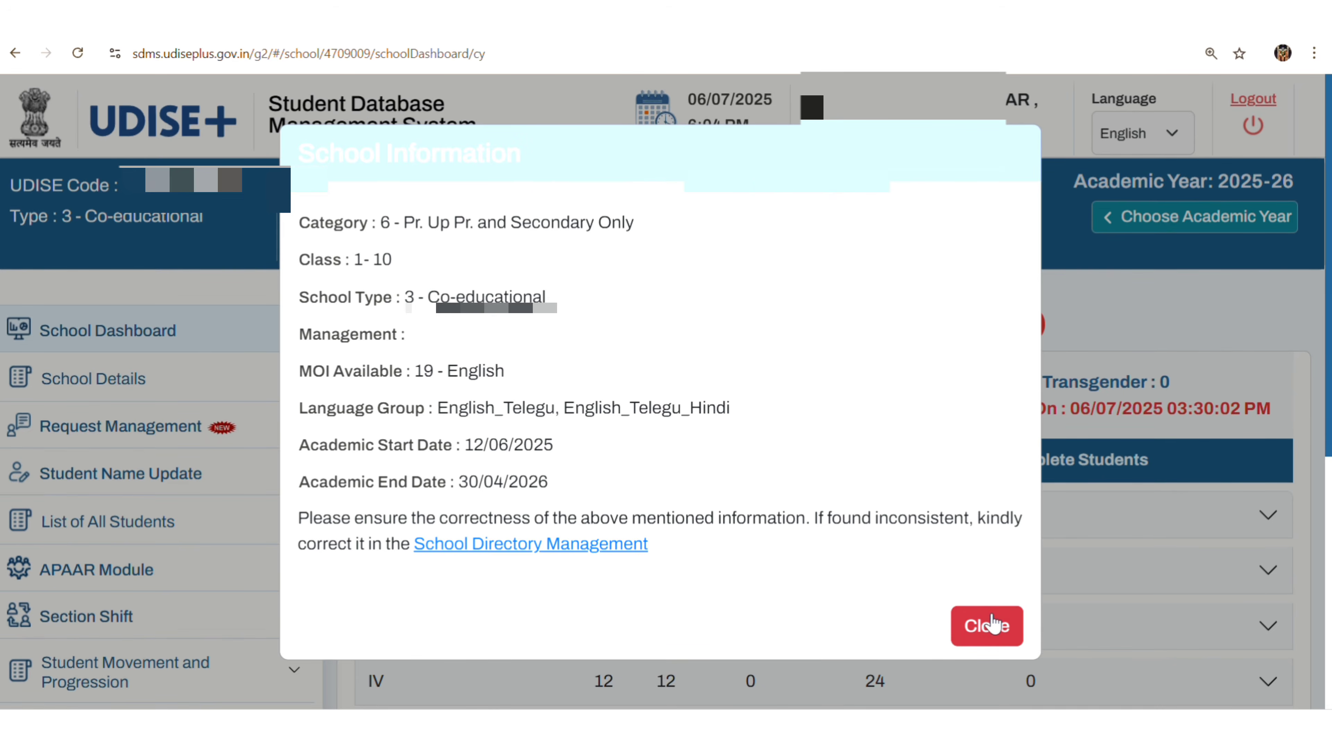
left_click(991, 625)
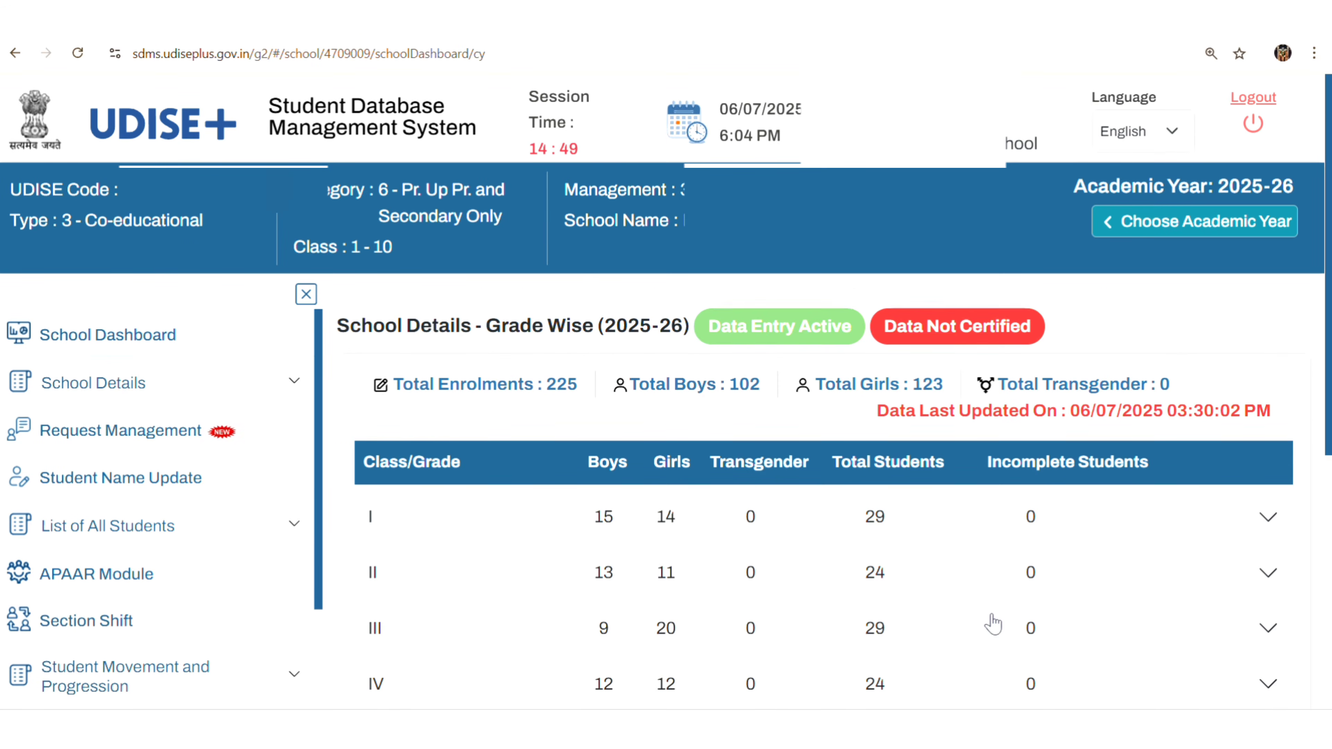
scroll(993, 624, "down", 2)
scroll(502, 494, "down", 3)
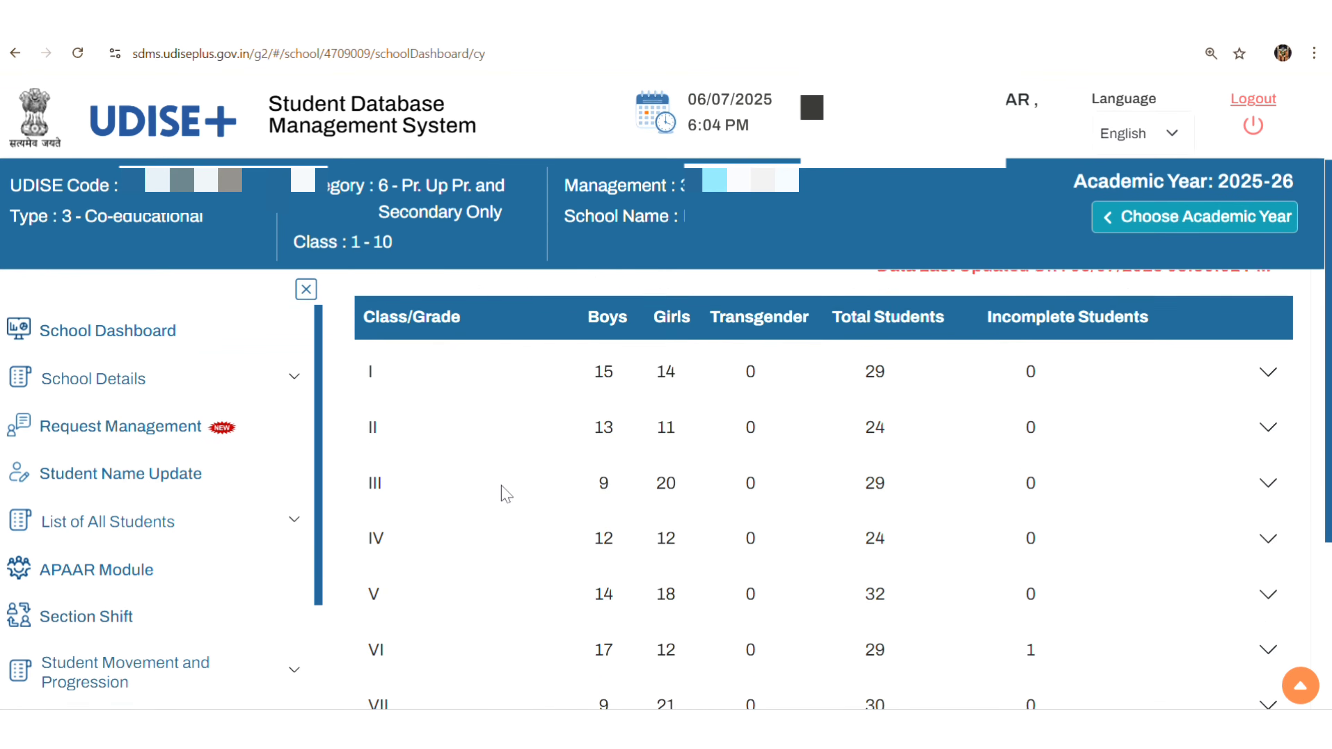
scroll(502, 494, "down", 1)
scroll(502, 494, "down", 1)
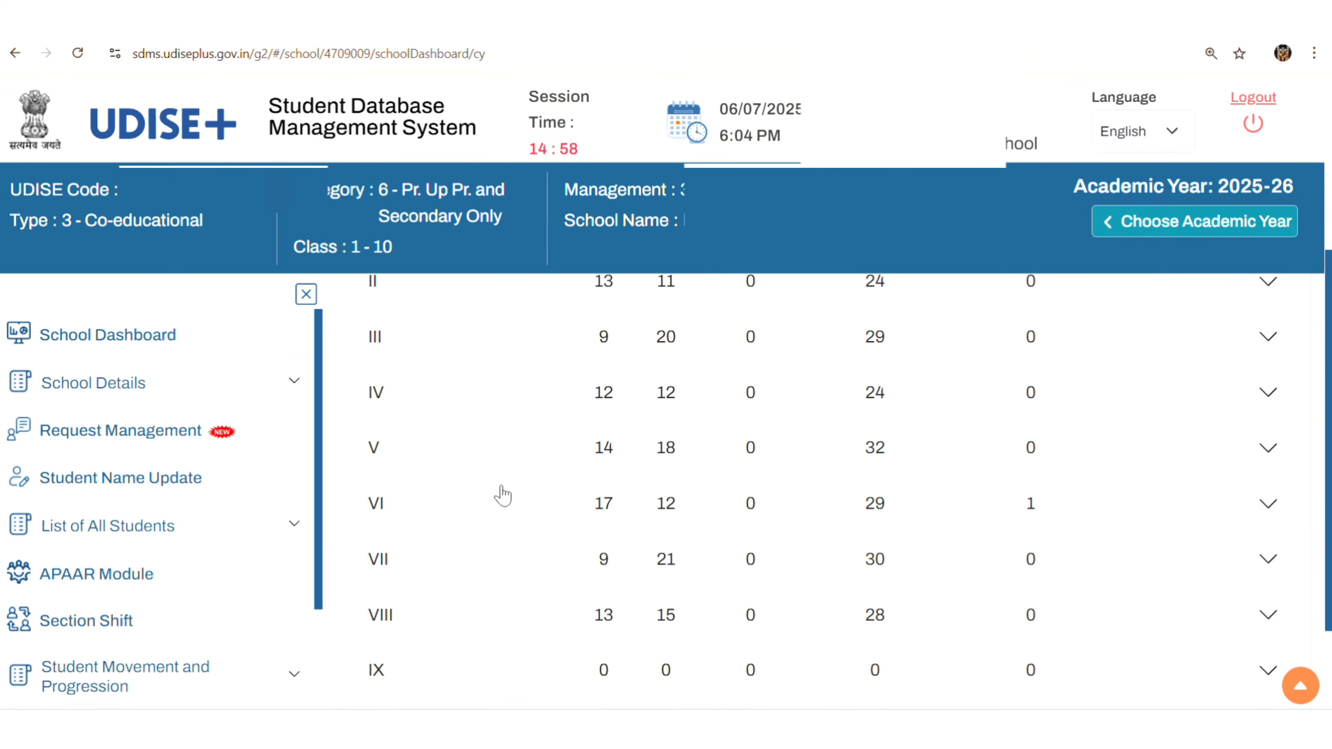
scroll(502, 494, "down", 2)
scroll(504, 494, "up", 4)
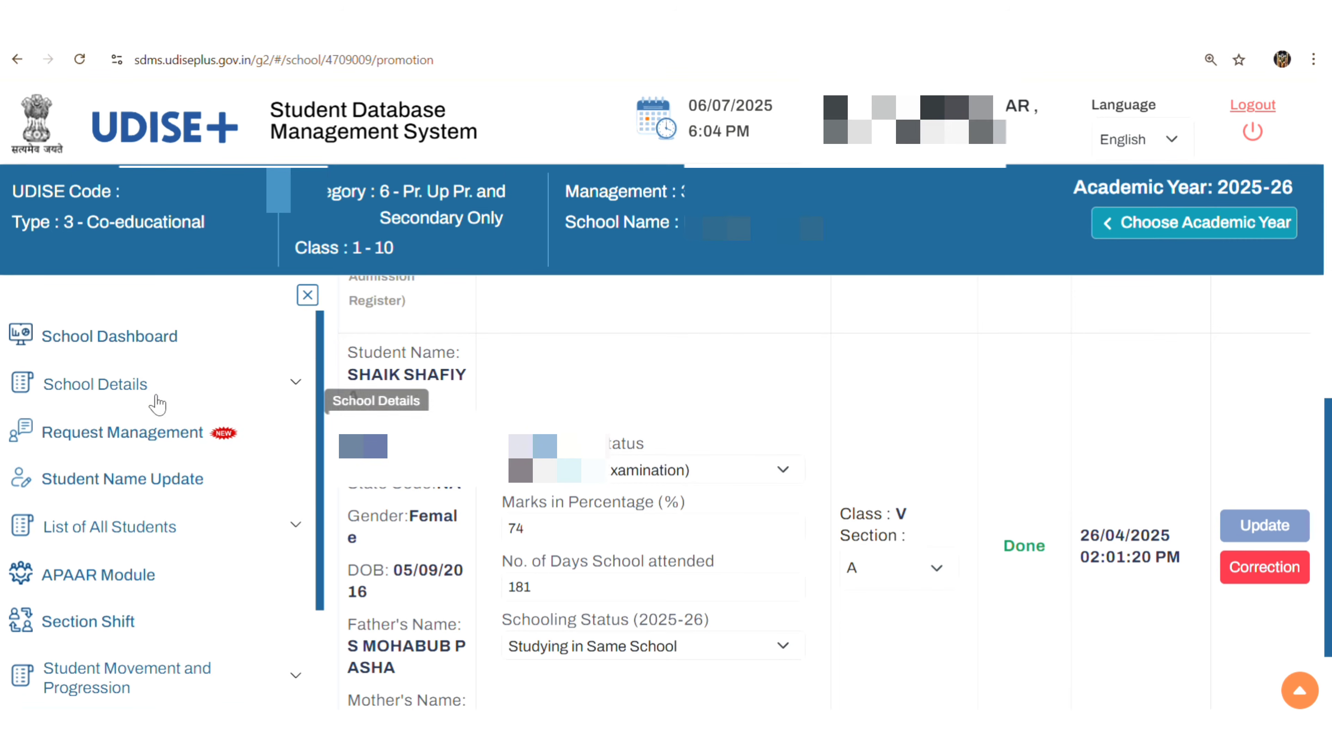
Open Progression Activity under Student Movement and Progression and start the Progression Module.
scroll(169, 461, "down", 3)
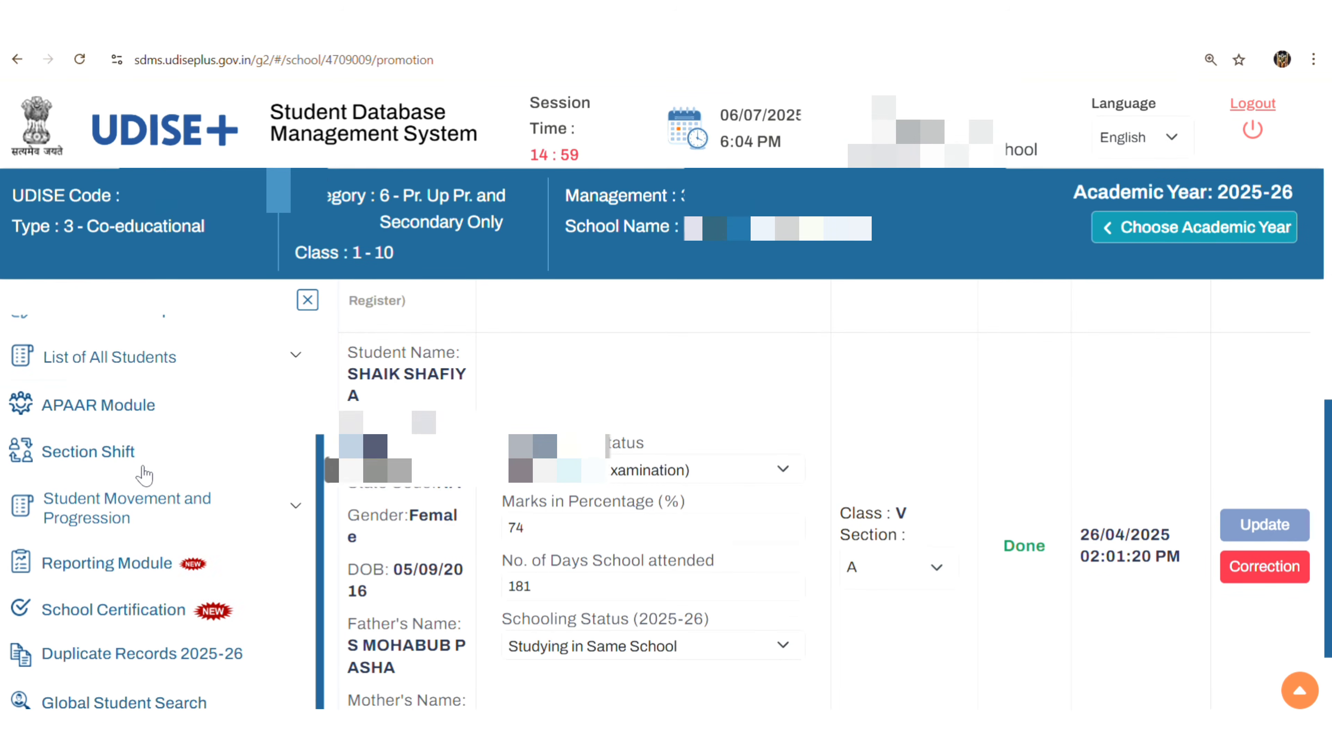
left_click(167, 509)
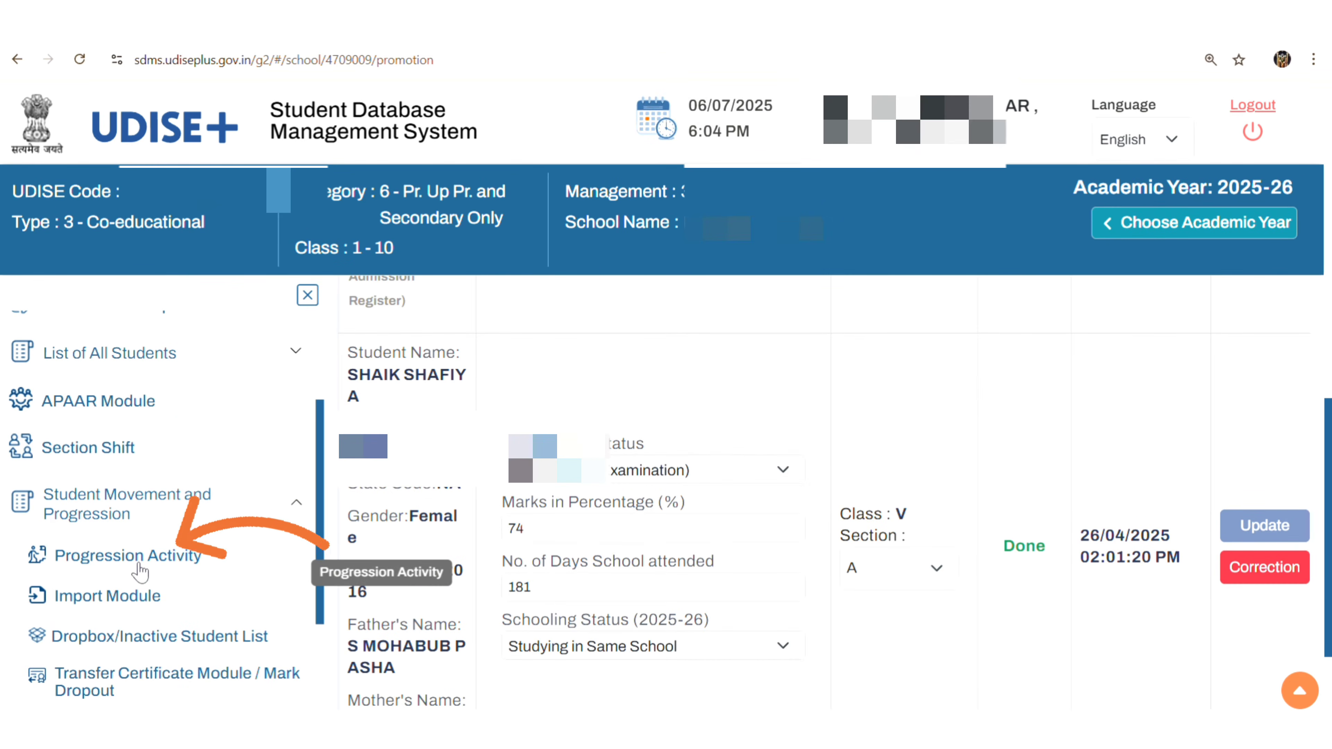
left_click(139, 562)
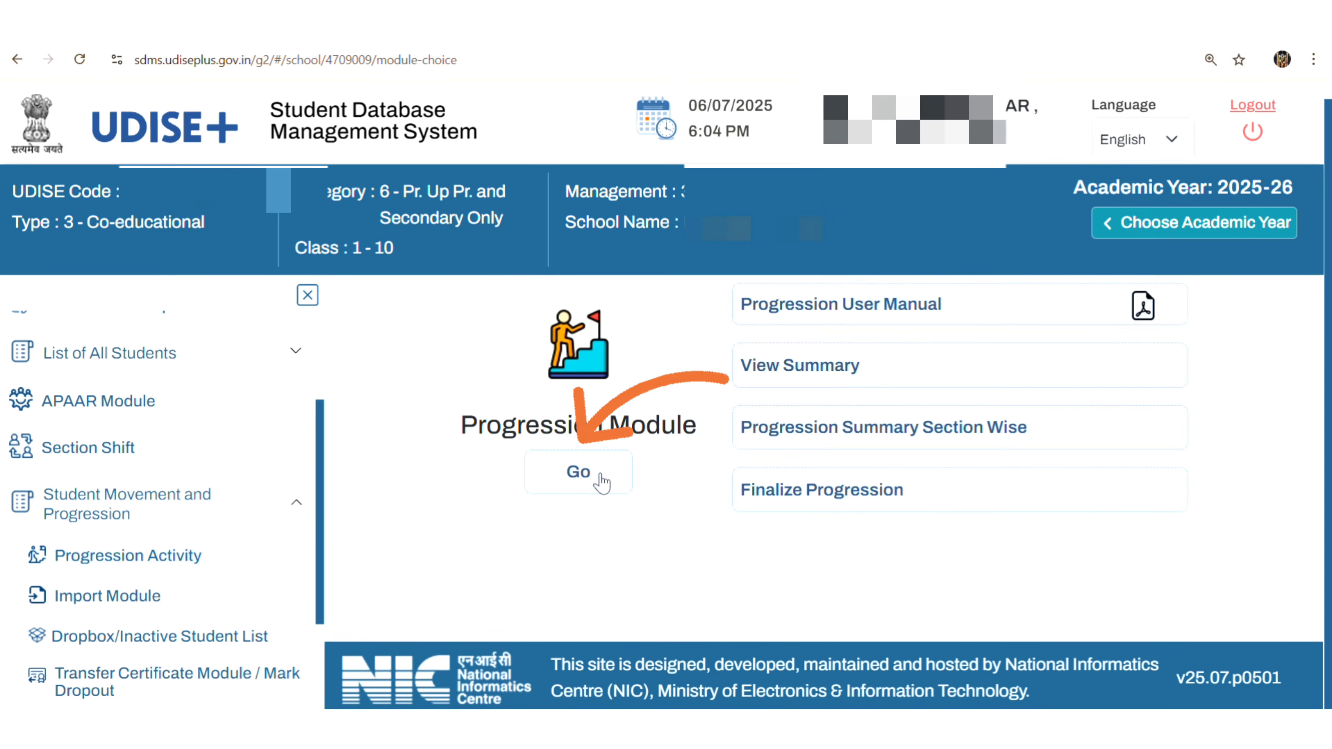
left_click(602, 482)
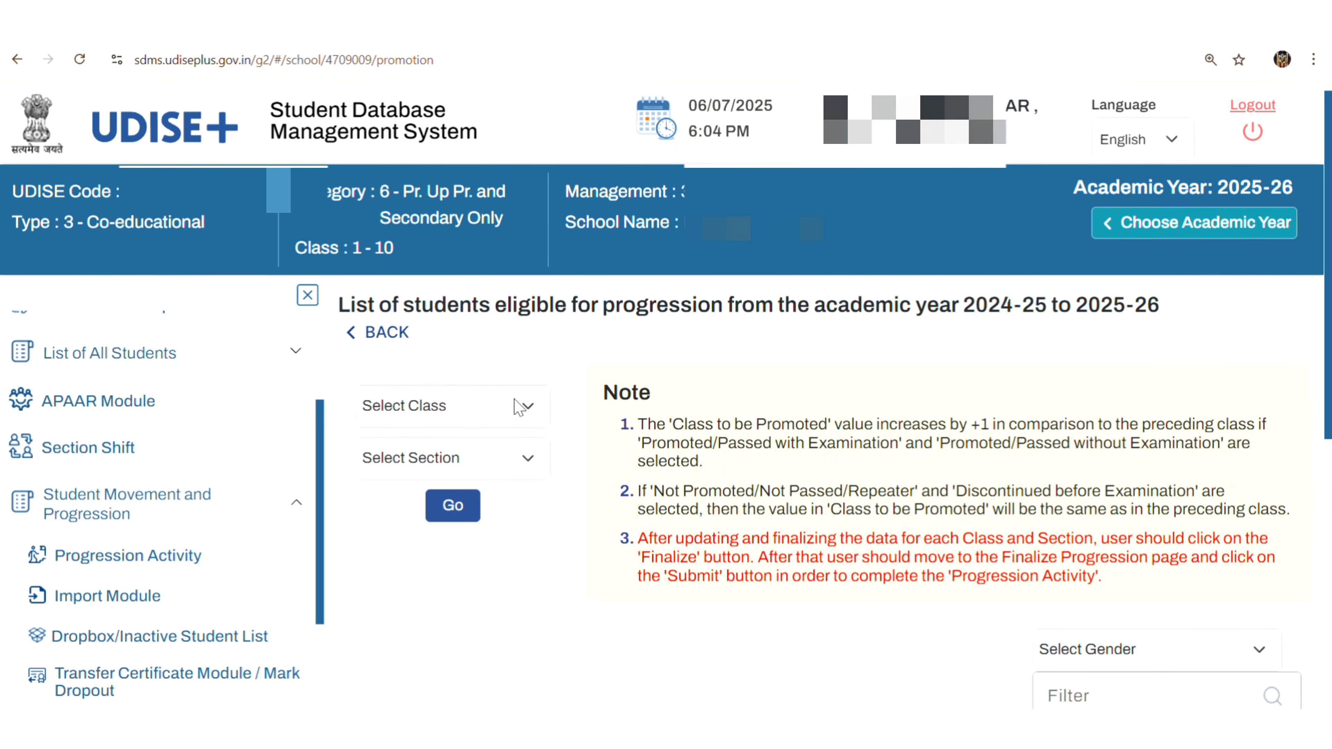
Load the Class IV Section A progression list and scroll through its 34 students.
left_click(517, 407)
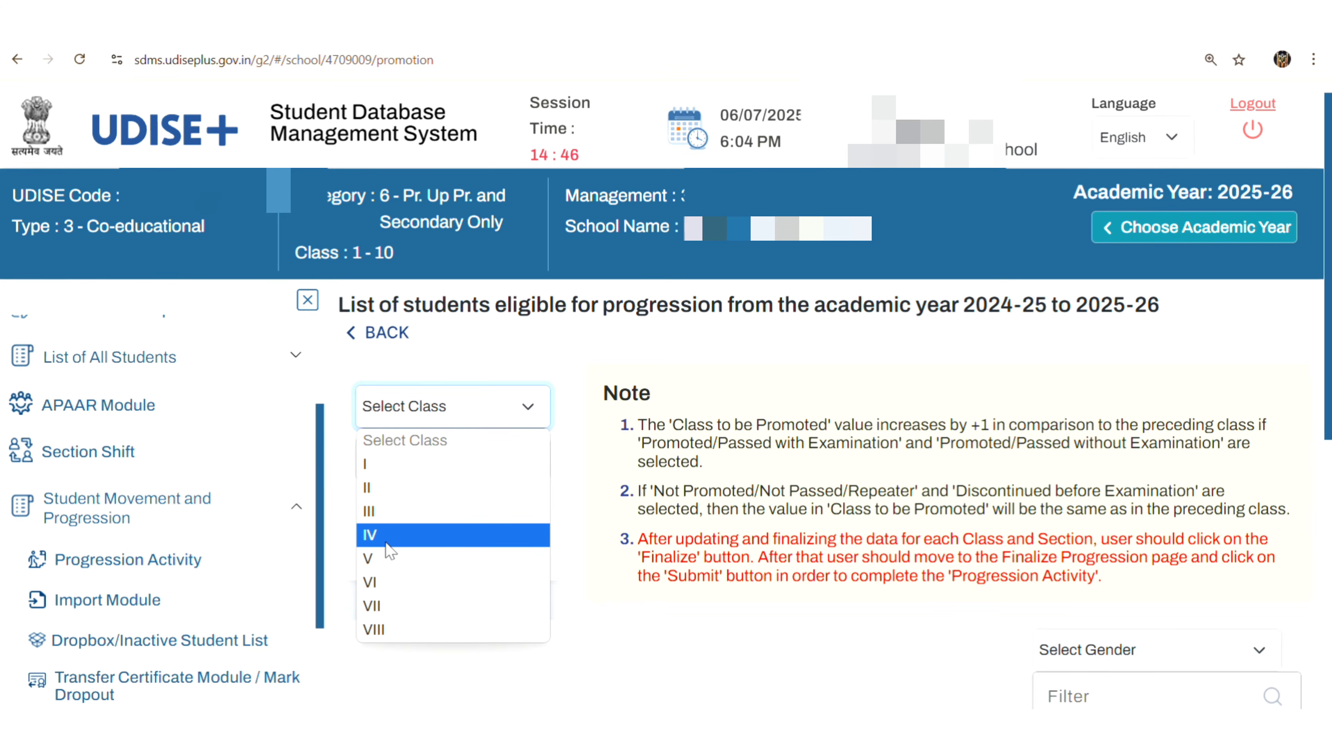
left_click(387, 544)
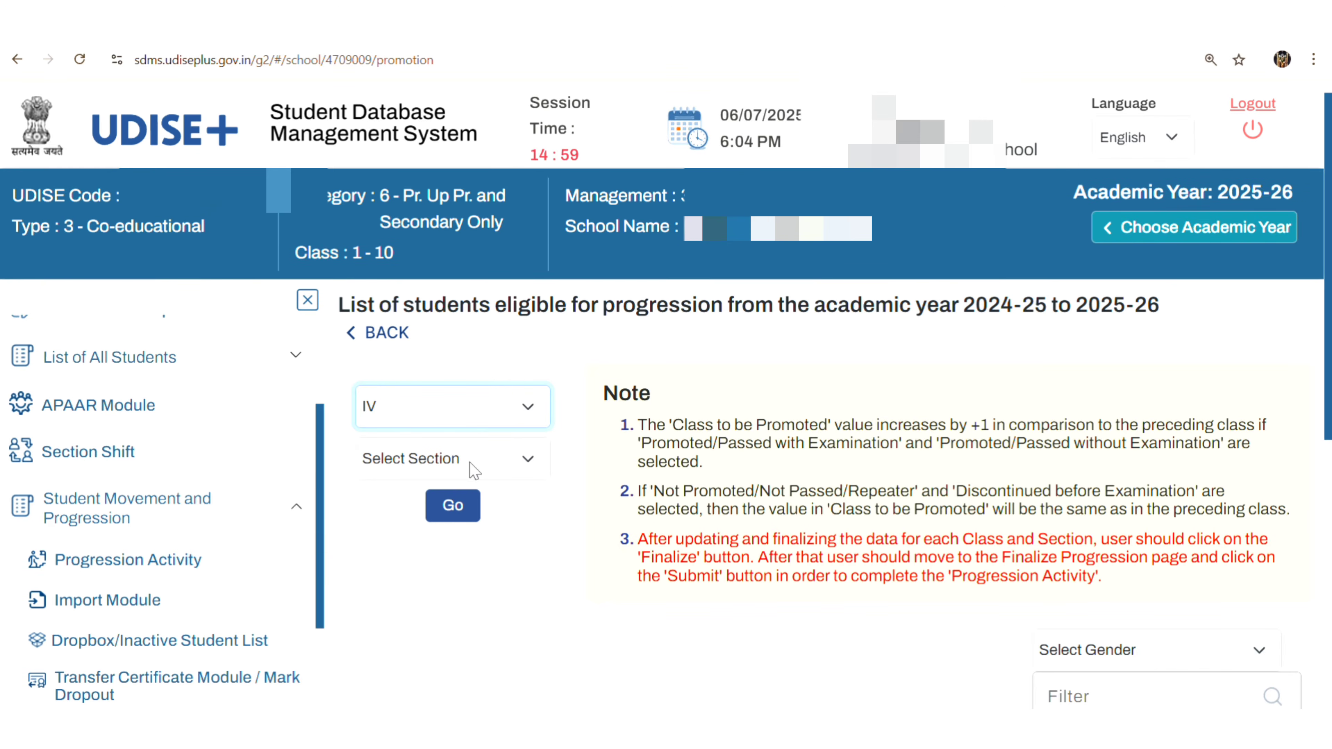
left_click(453, 472)
left_click(398, 516)
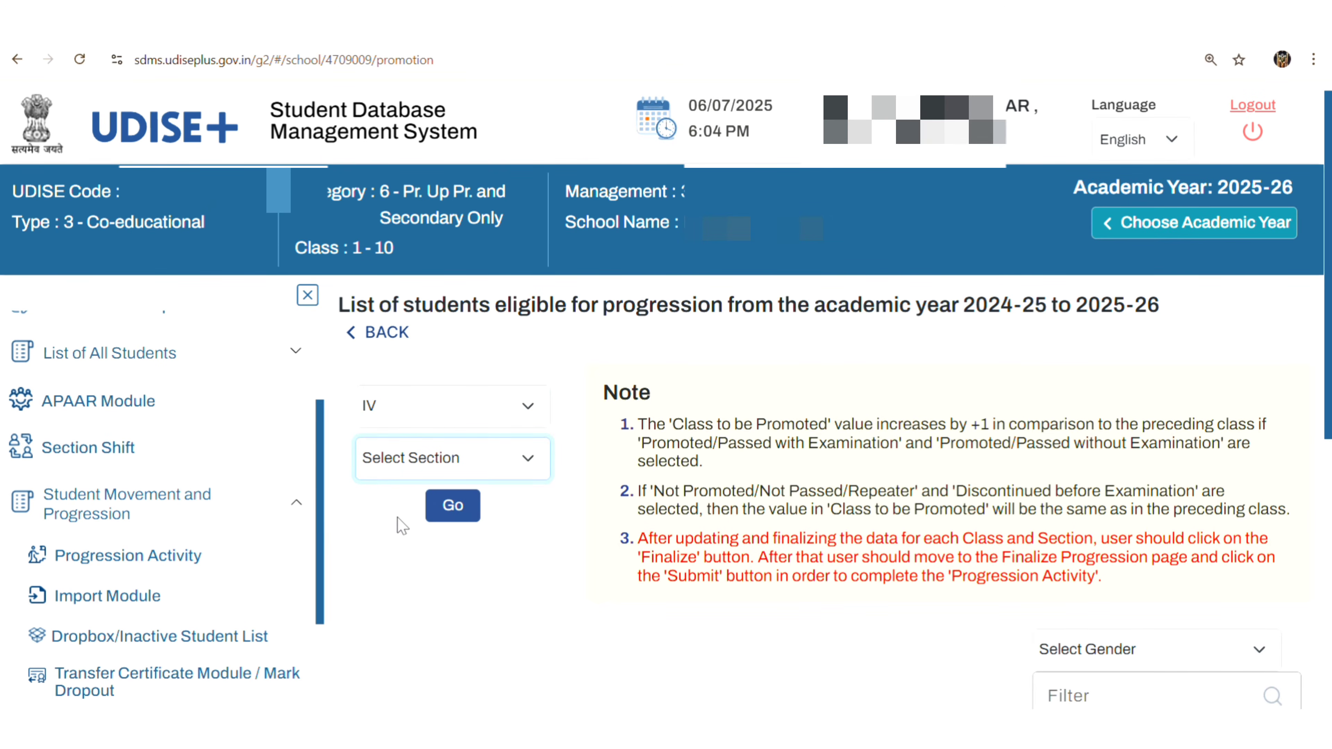
left_click(450, 517)
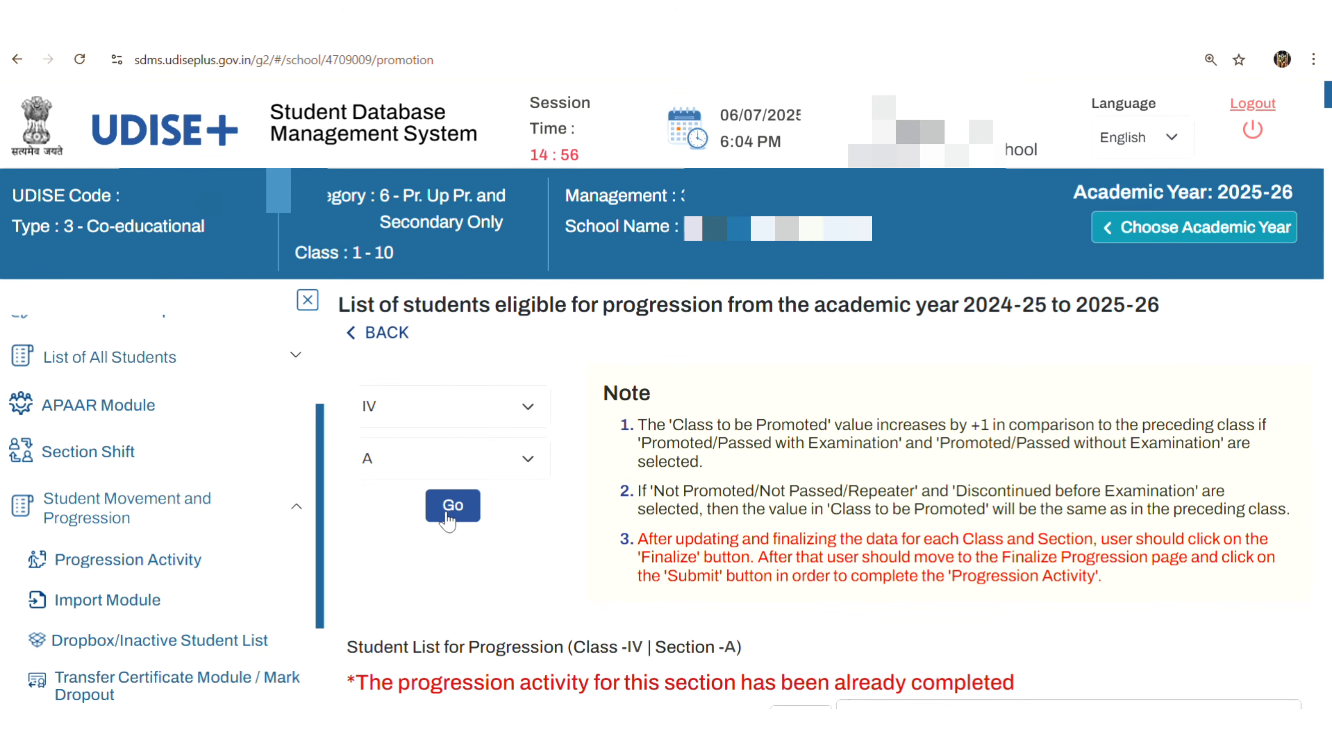
scroll(775, 677, "down", 10)
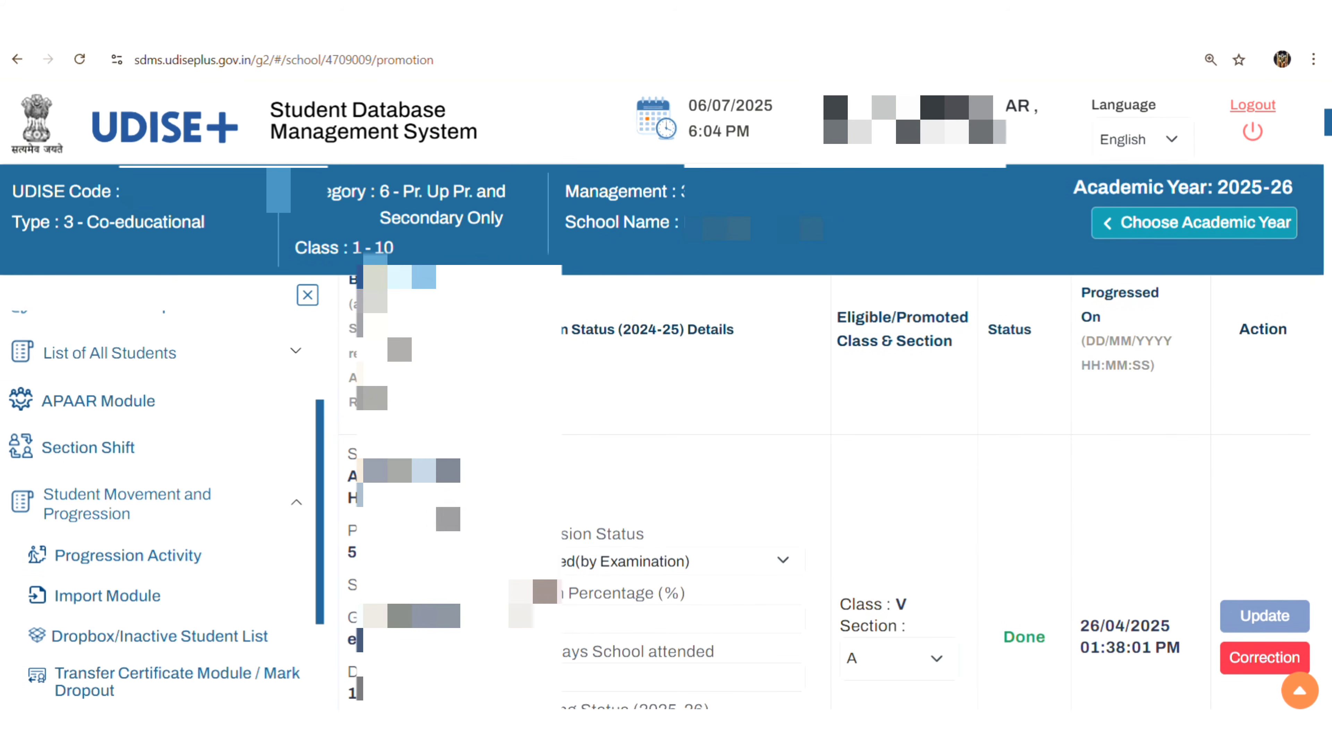
scroll(699, 571, "down", 10)
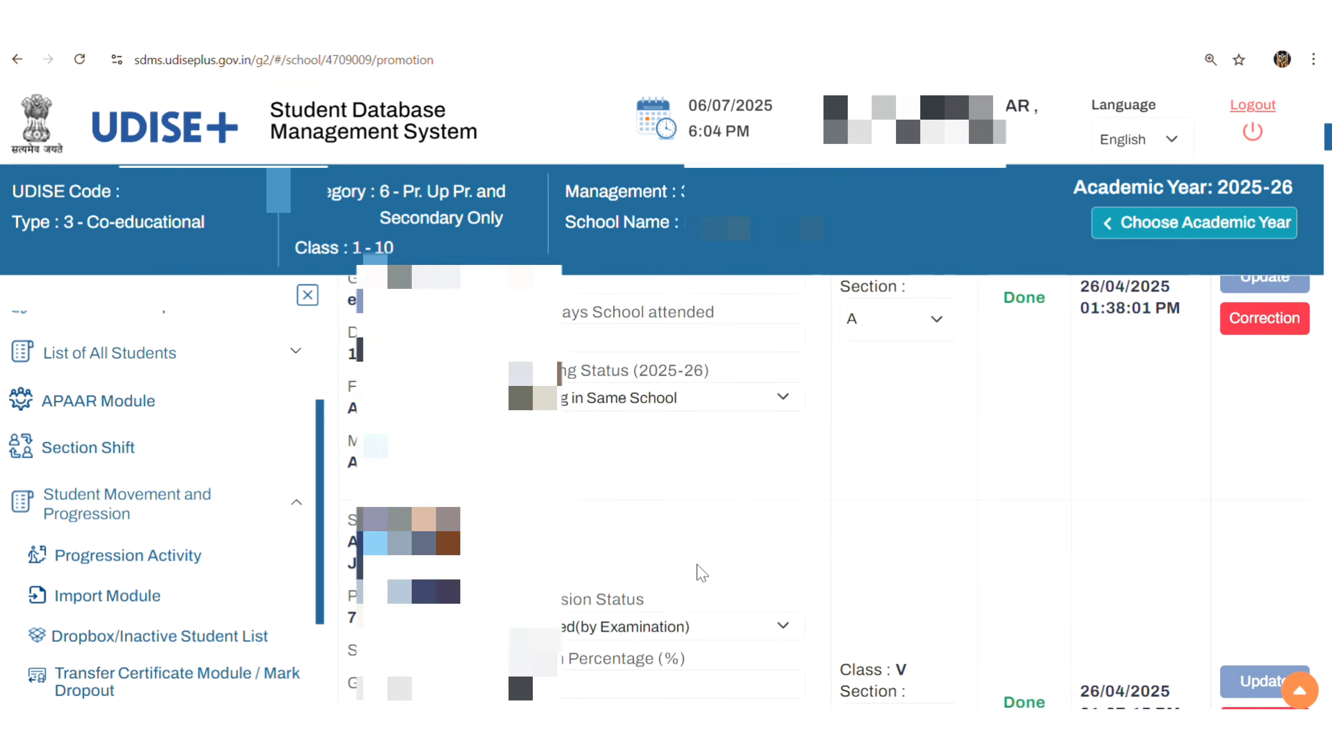
scroll(702, 573, "up", 5)
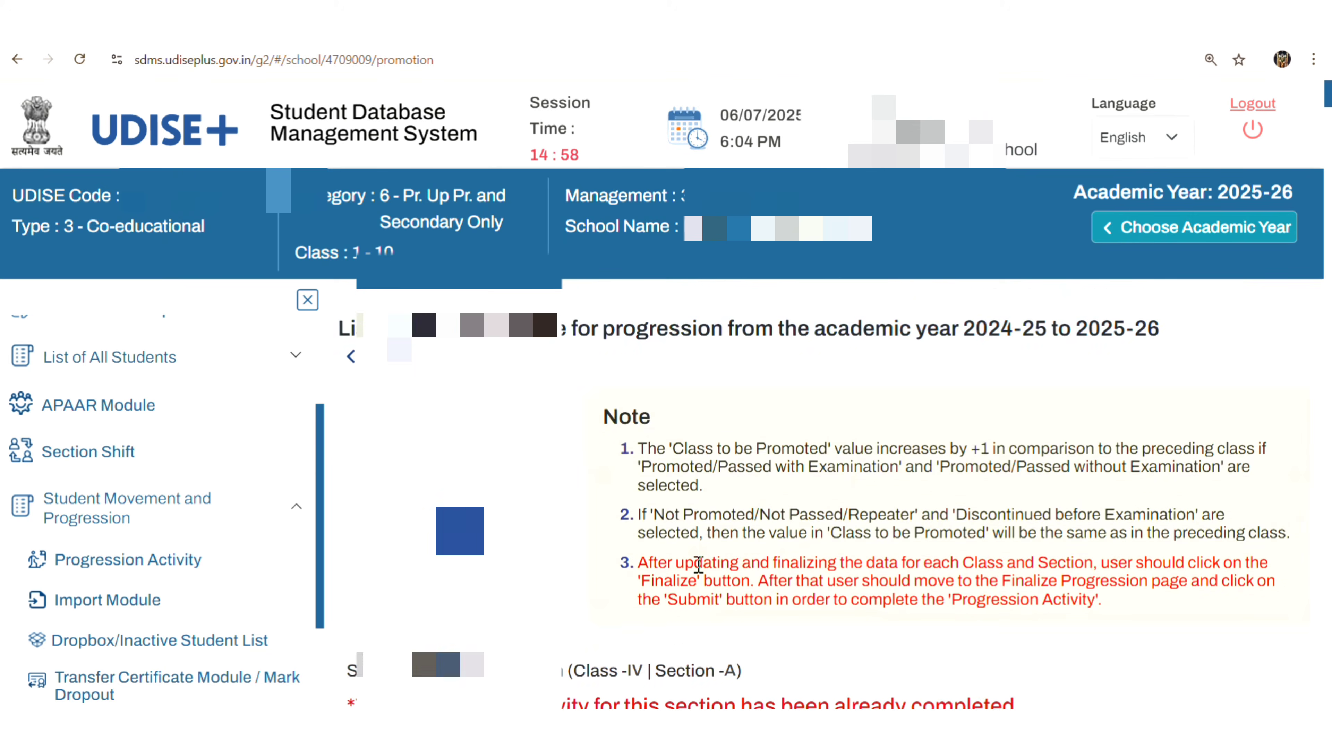
scroll(698, 566, "down", 3)
Filter the progression list by part of the student's name and scroll to their row.
left_click(919, 590)
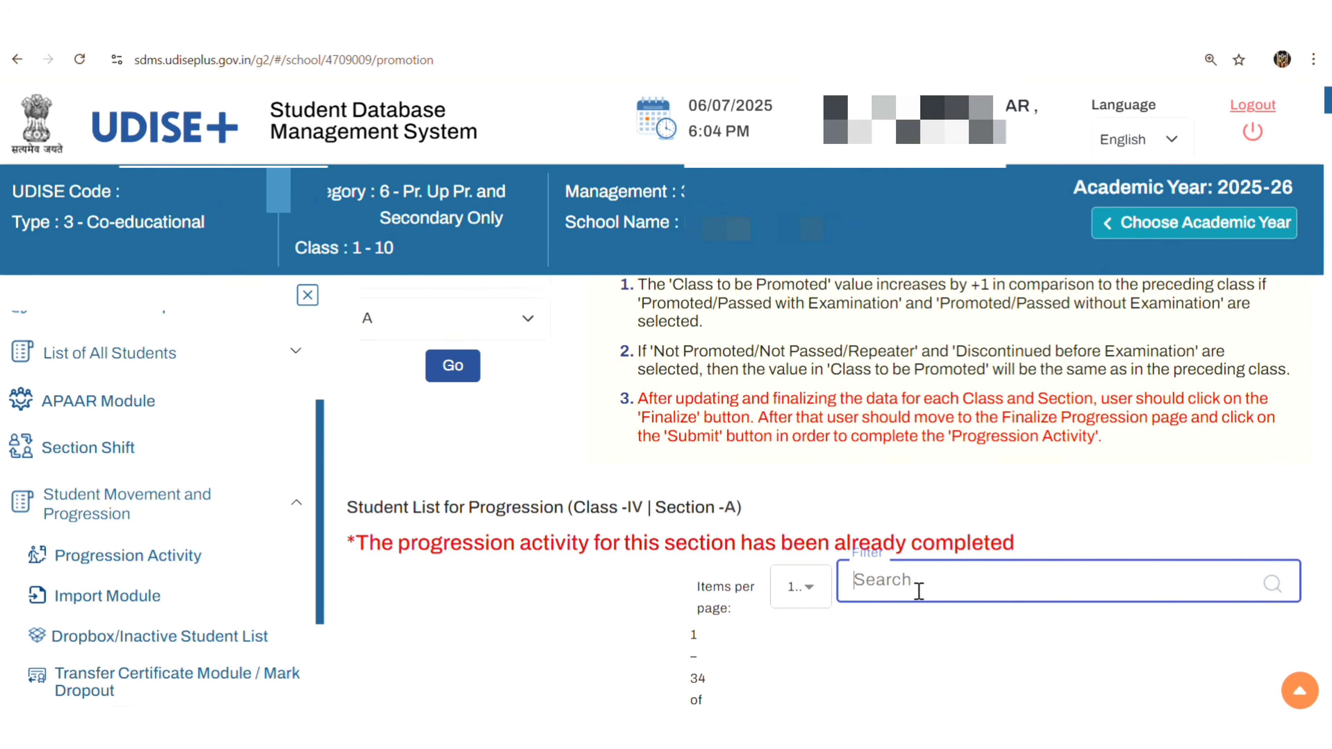
type("sha")
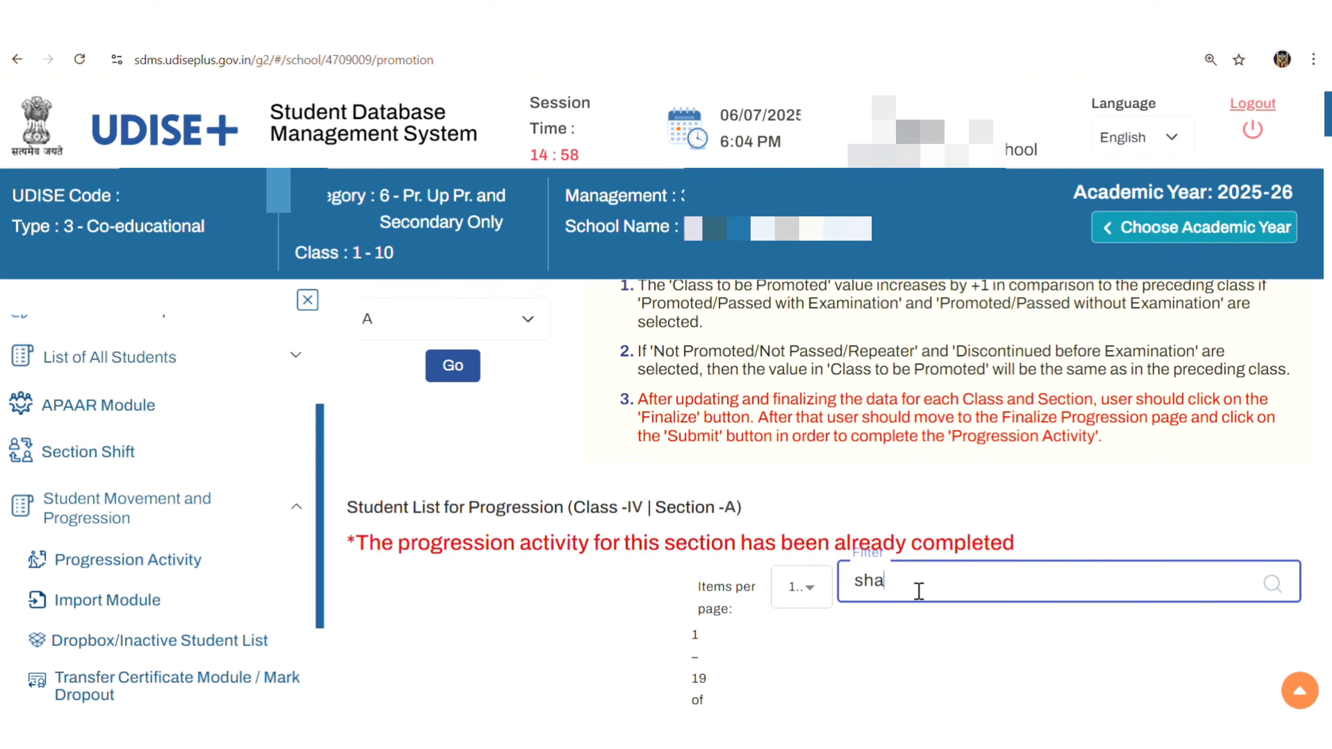
type("f")
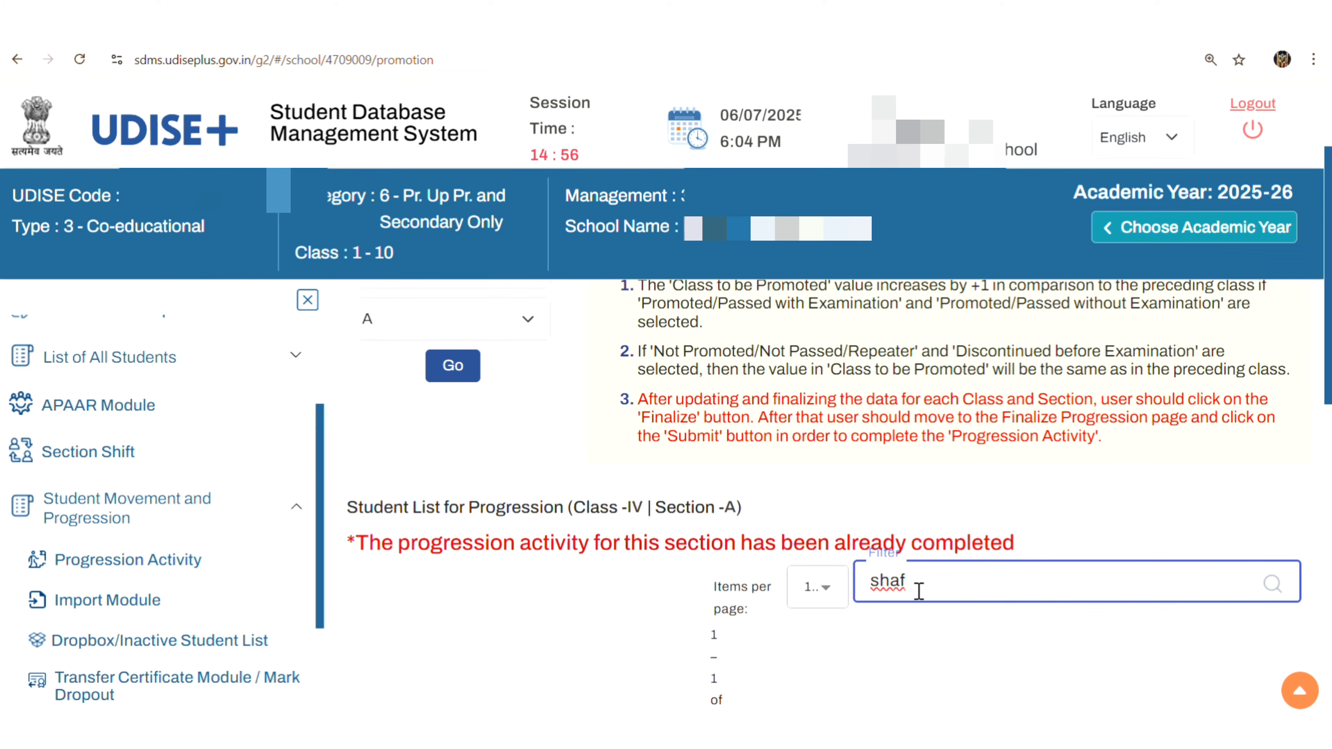
scroll(919, 591, "down", 2)
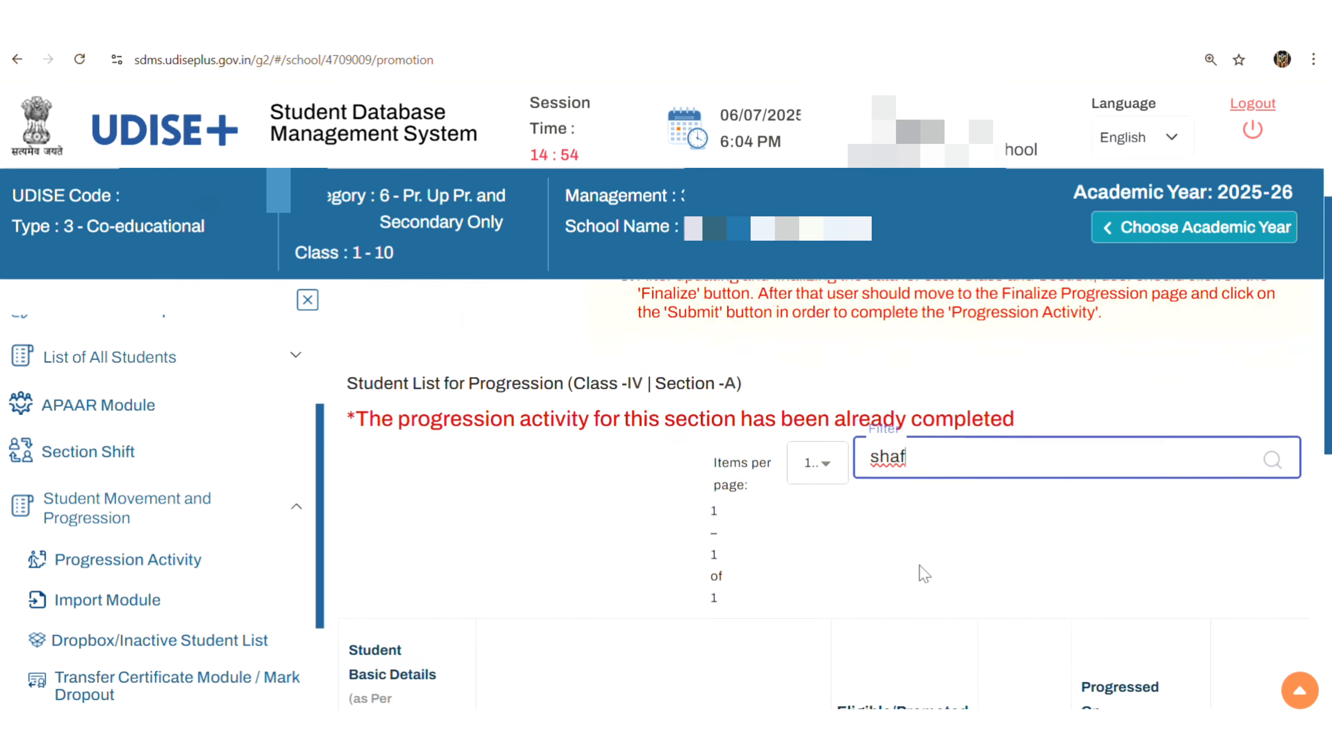
scroll(919, 566, "down", 2)
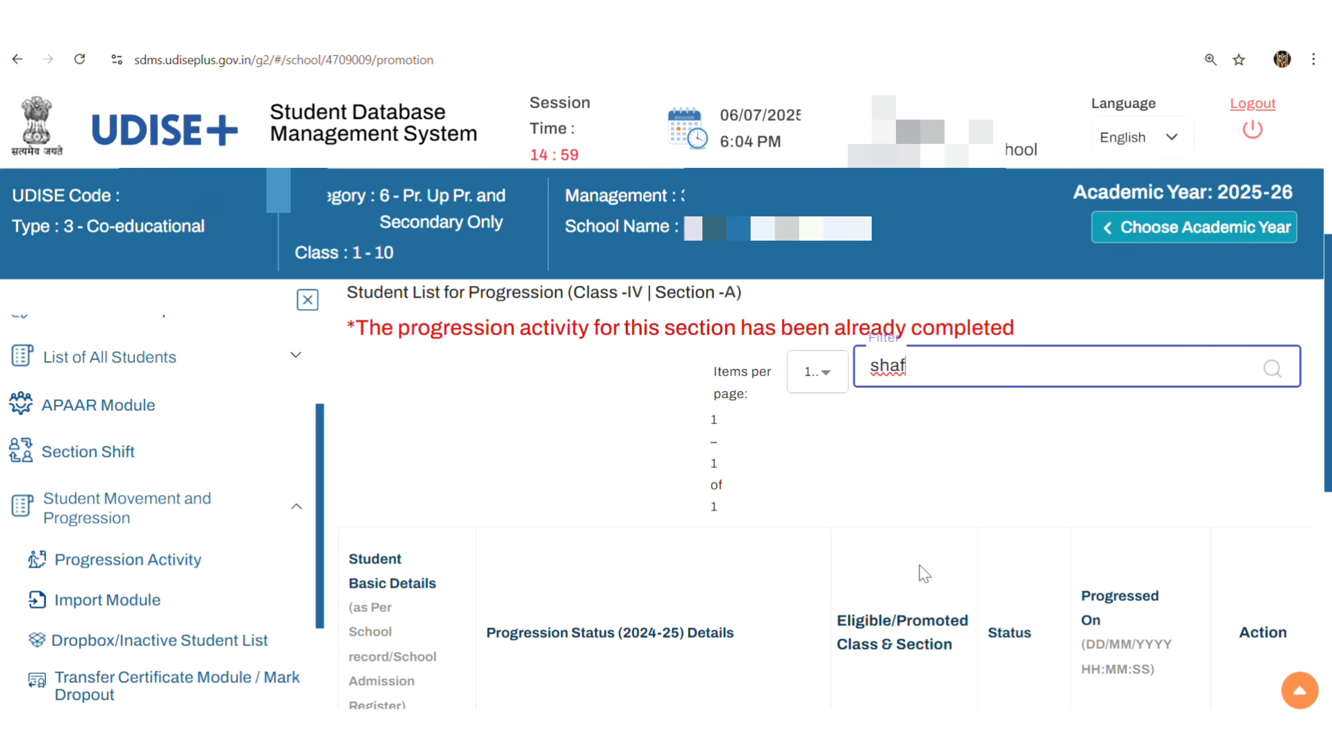
scroll(919, 566, "down", 5)
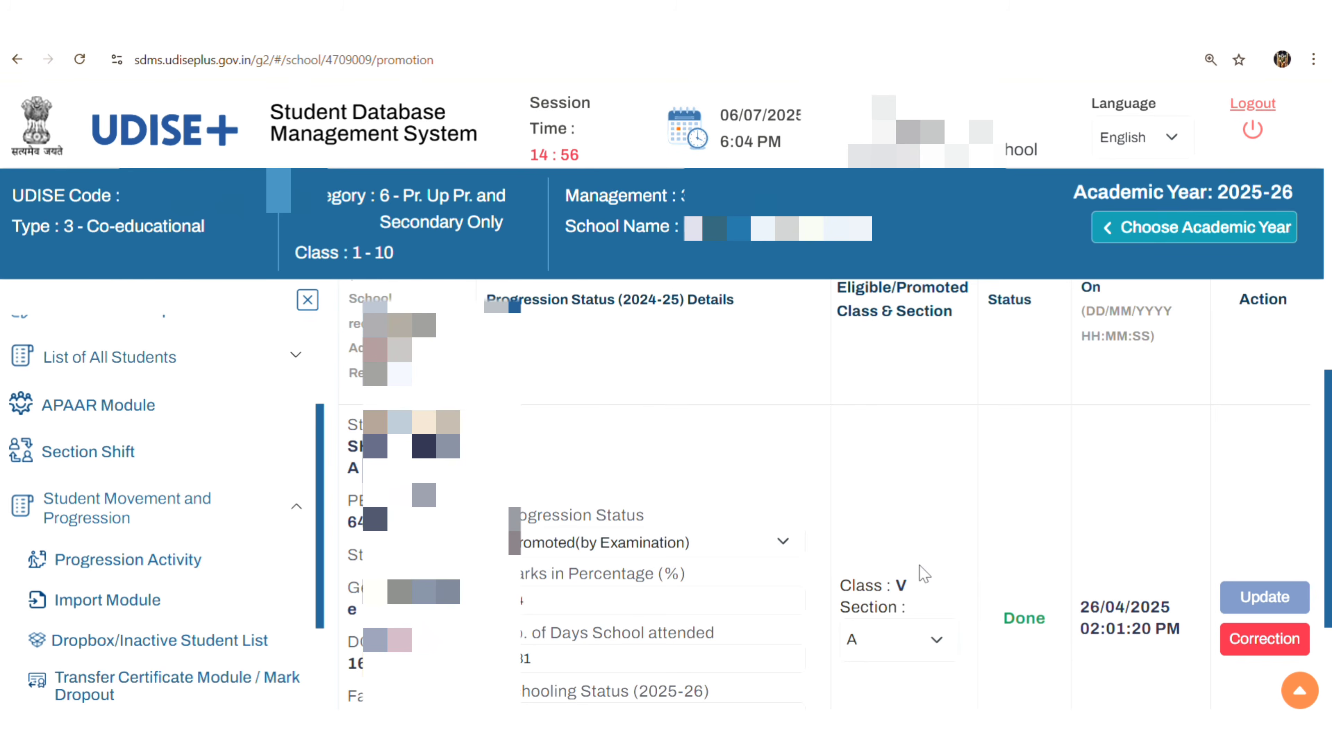
scroll(919, 566, "down", 1)
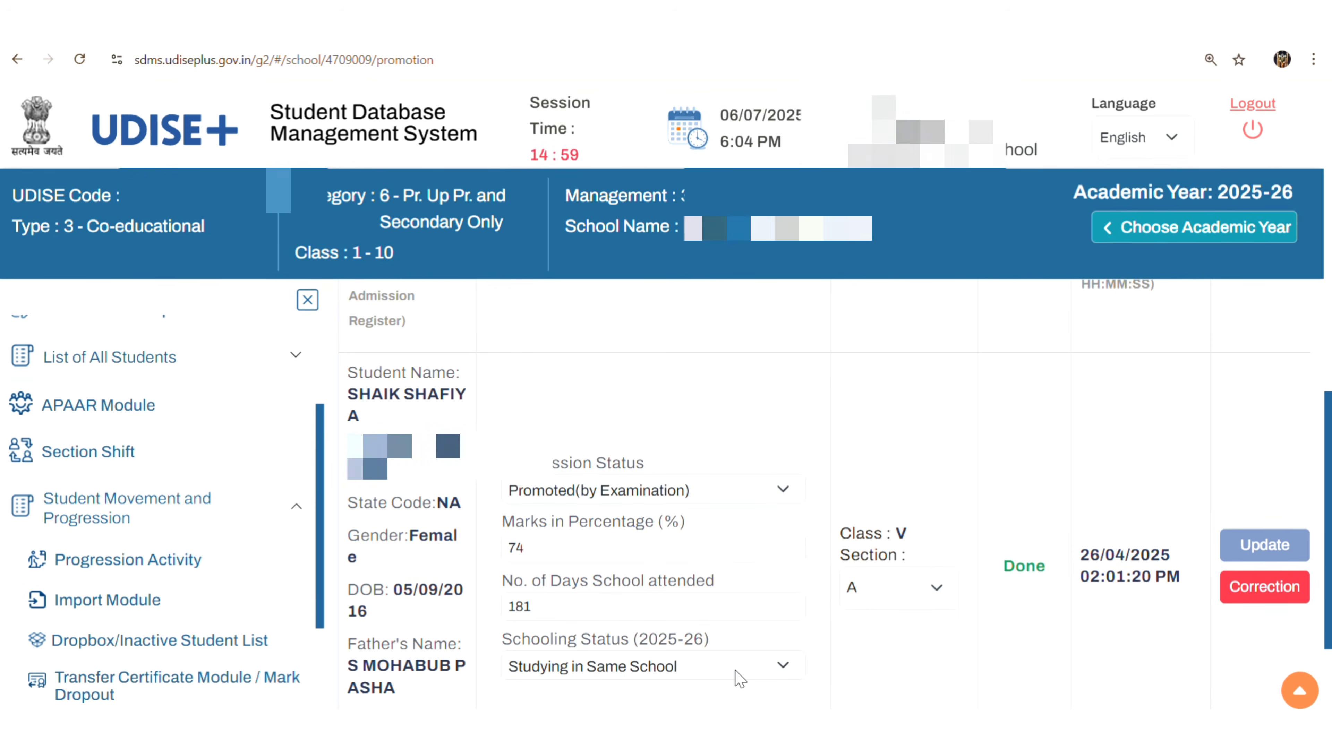
Correct the student's 2025-26 schooling status to 'Left School with TC/without TC' and confirm the update.
left_click(1273, 588)
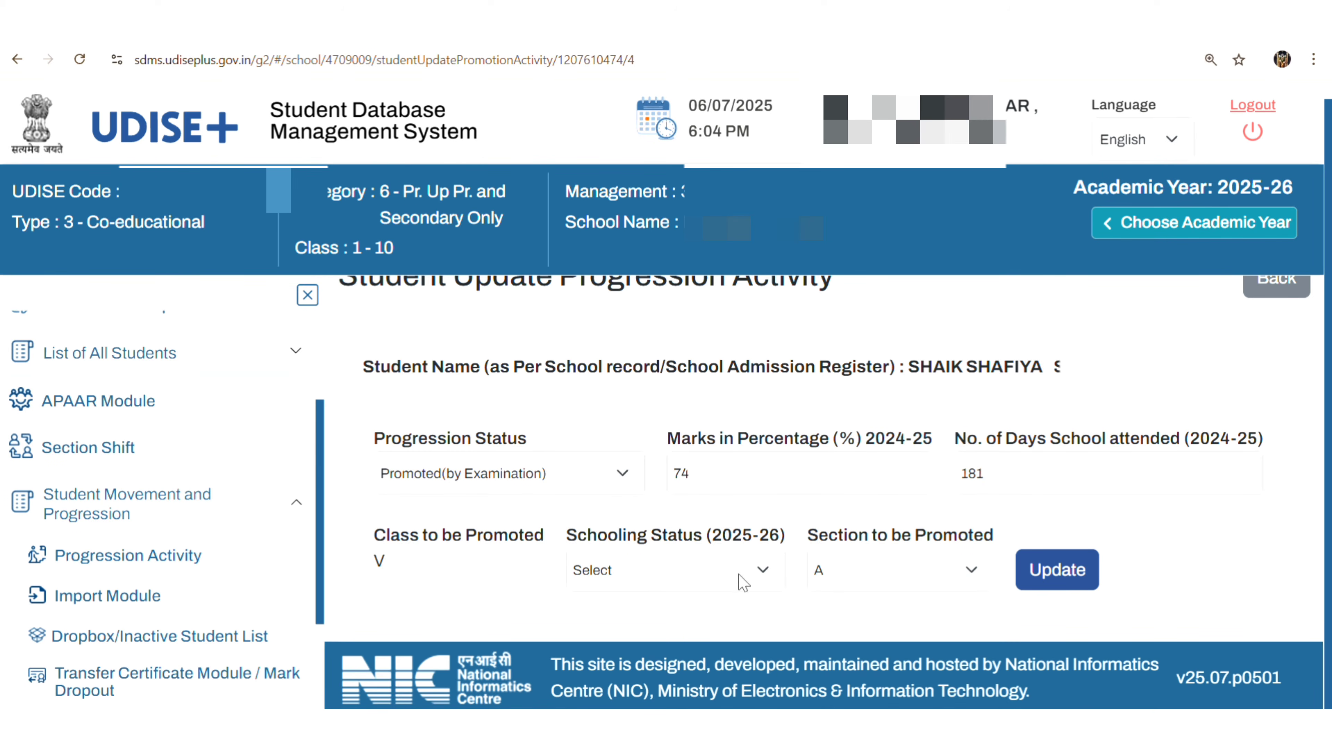
left_click(762, 570)
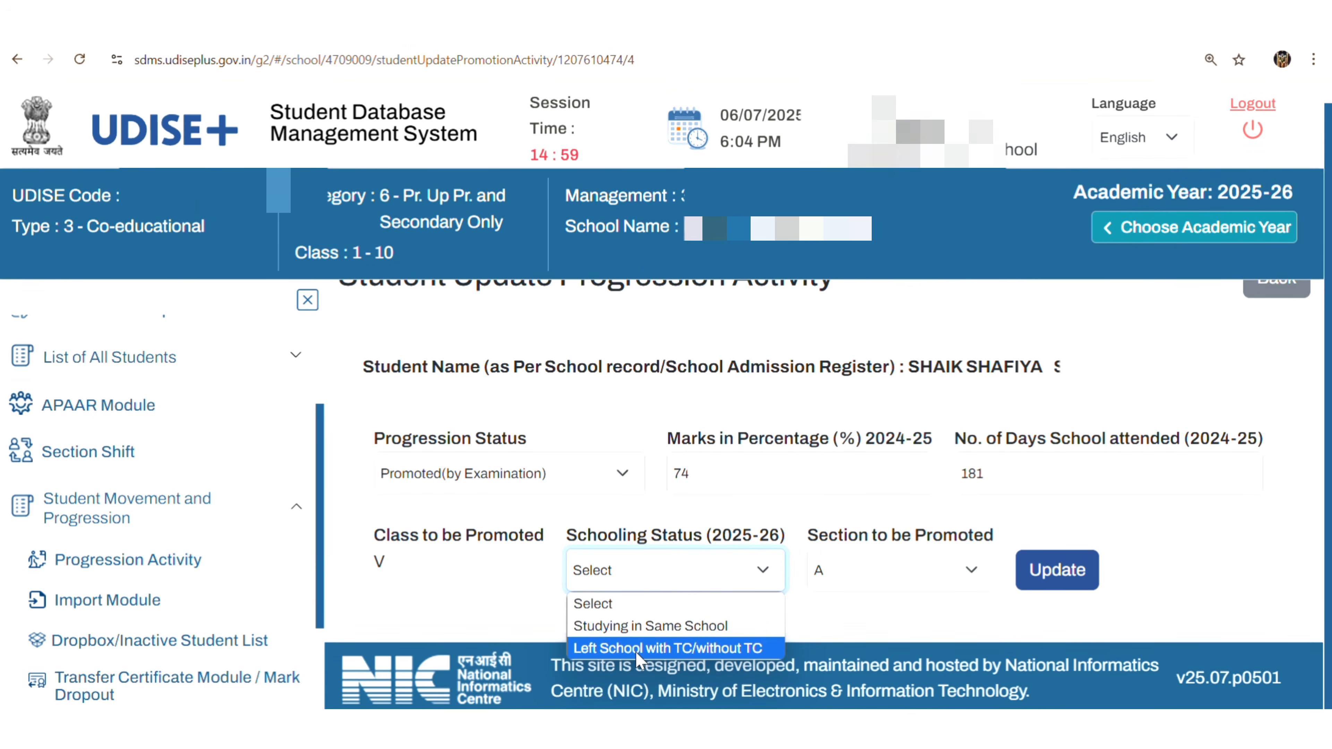
left_click(701, 653)
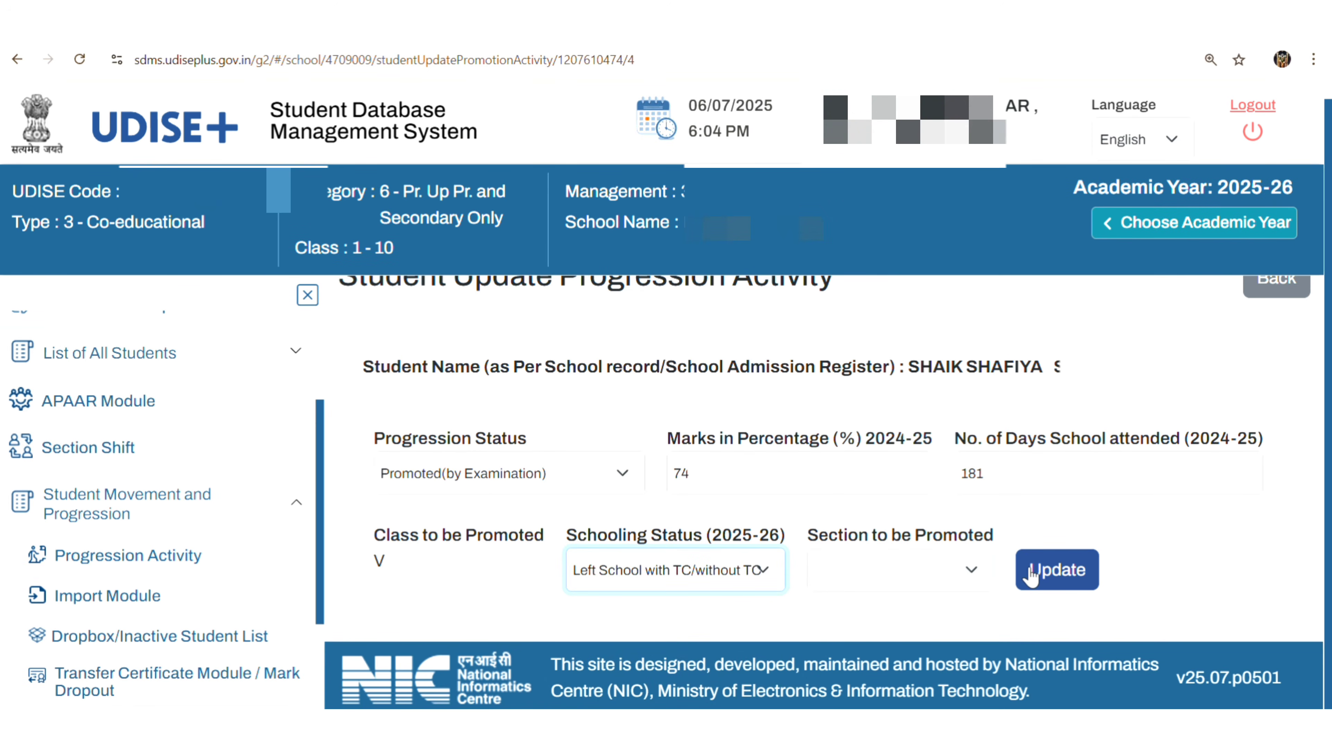
left_click(1075, 573)
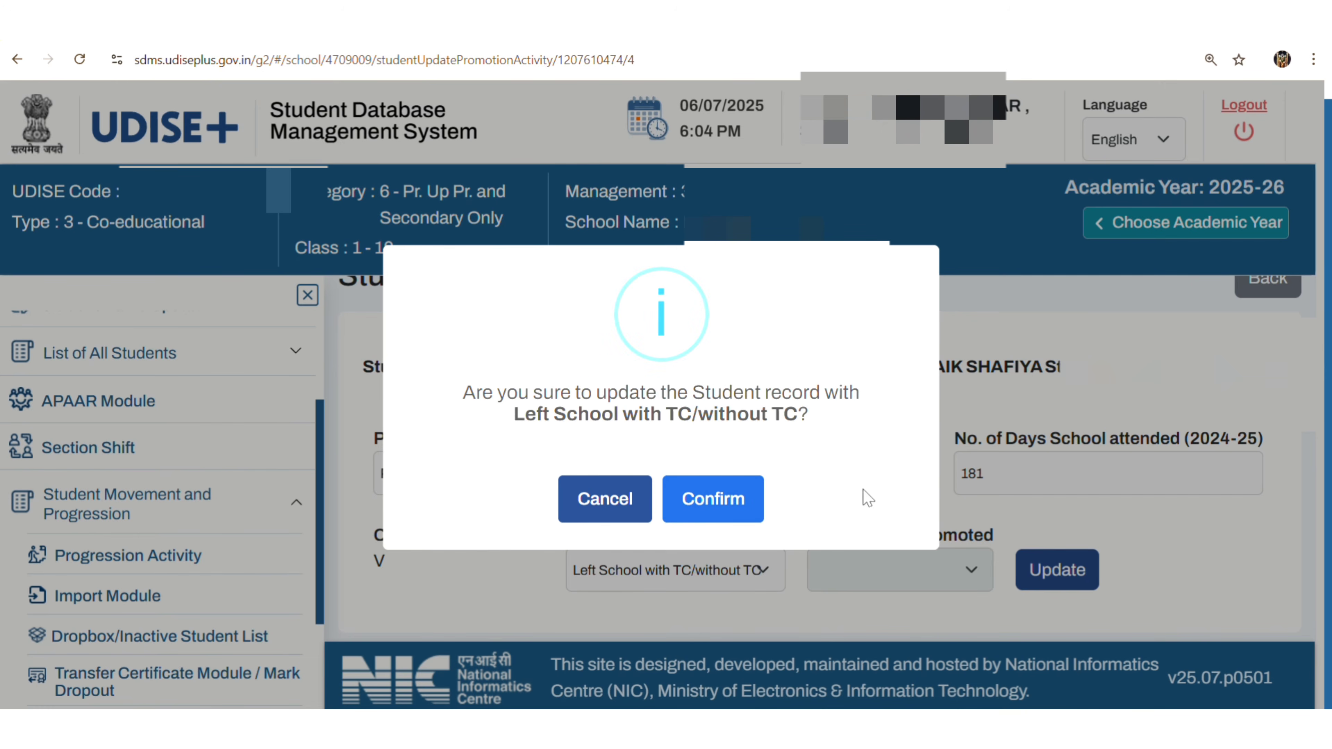
left_click(705, 504)
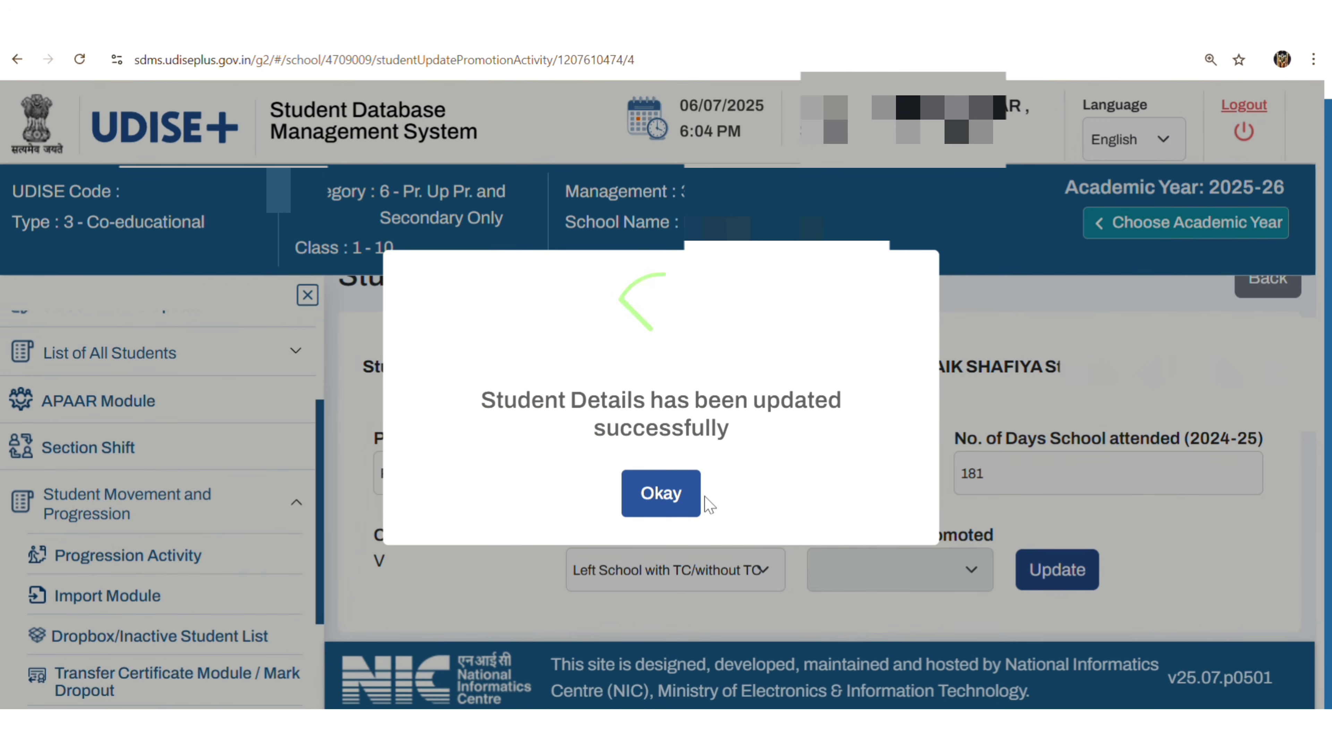
left_click(682, 507)
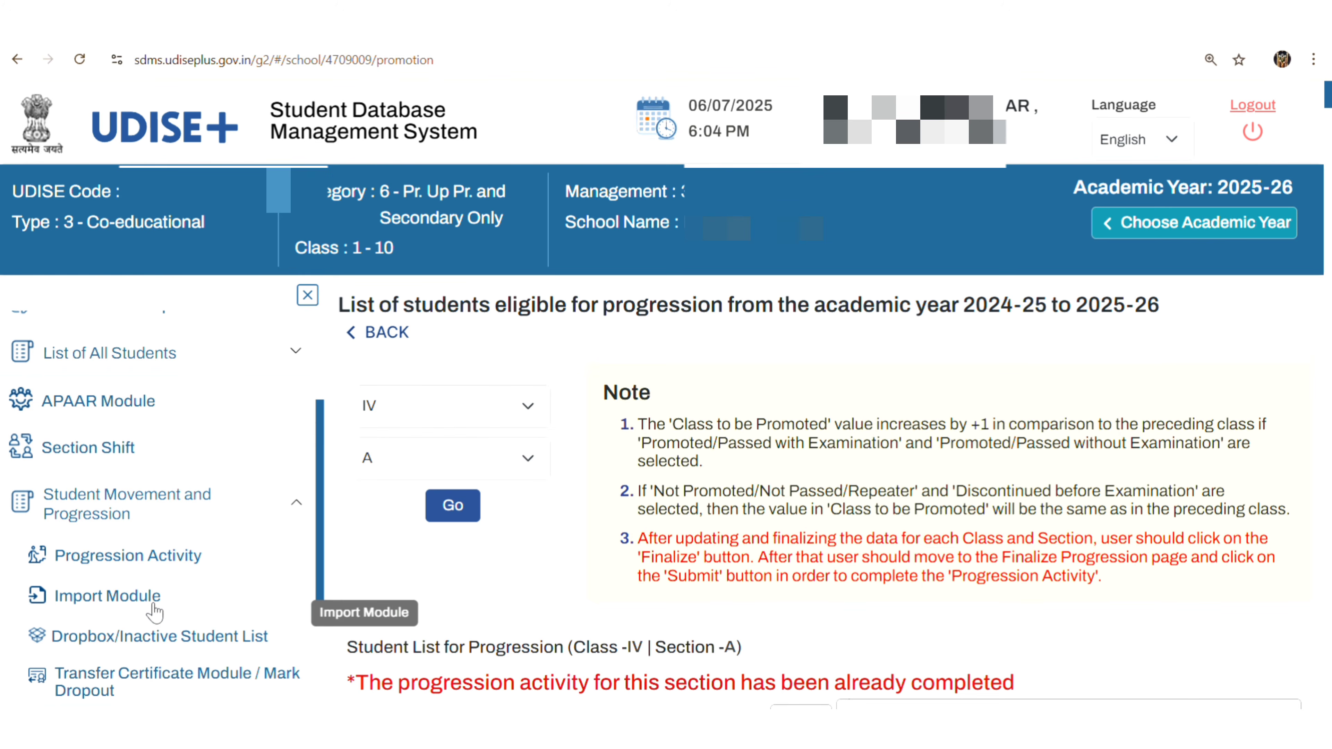
Open the Dropbox/Inactive Student List, search by UDISE code 282, and scroll to the student's row.
left_click(94, 642)
left_click(529, 387)
type("282")
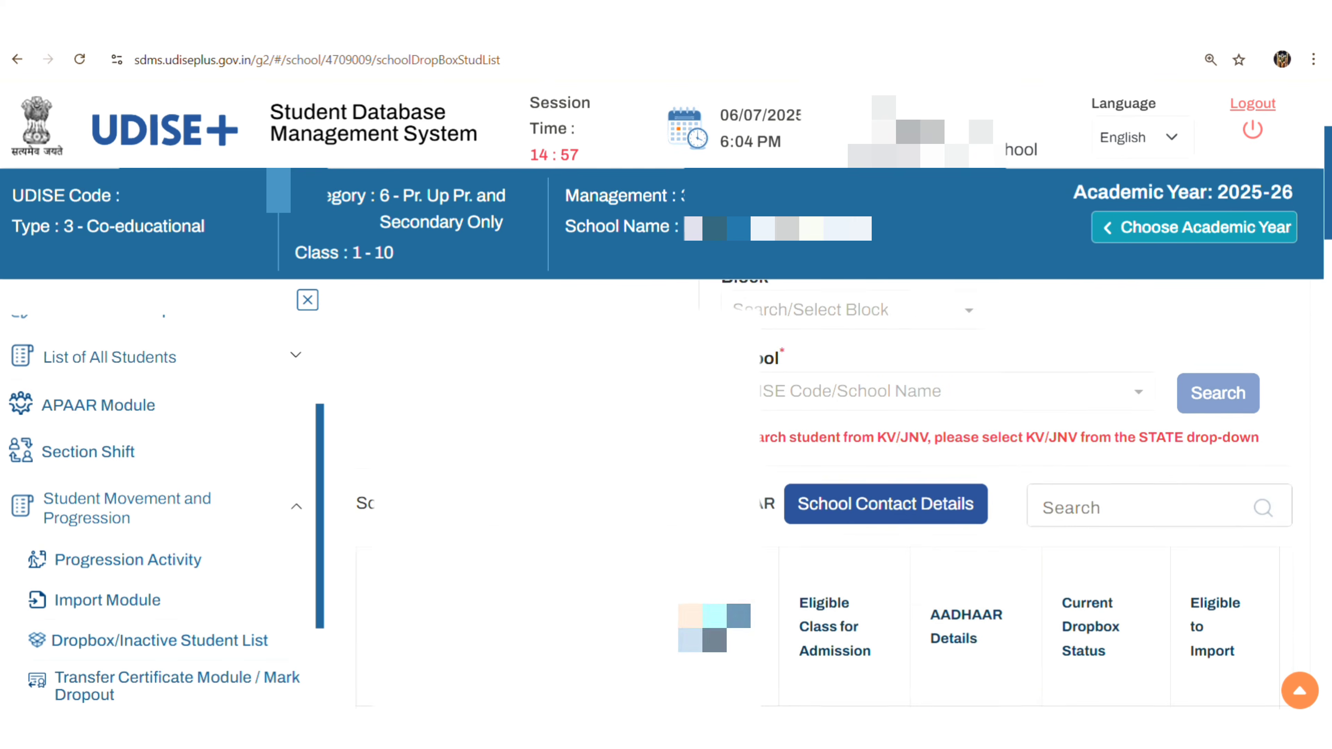
scroll(823, 493, "down", 5)
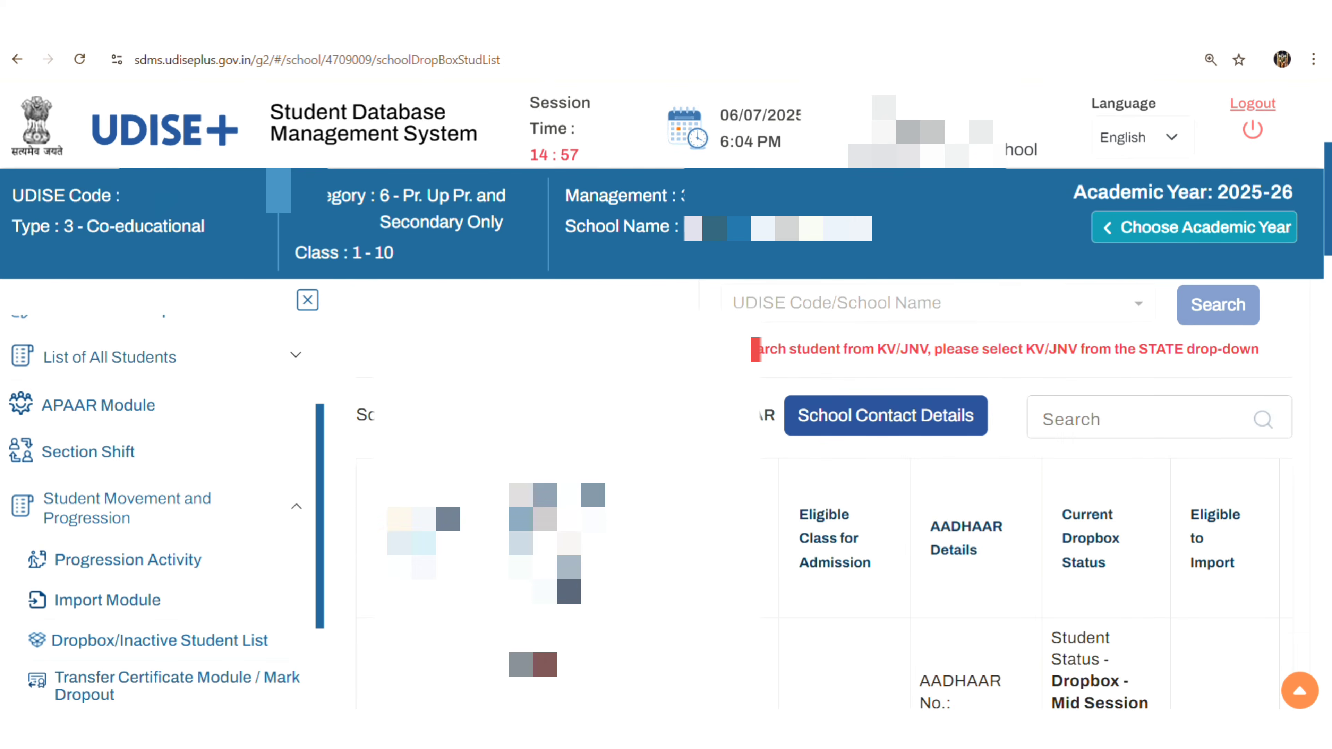
scroll(805, 611, "down", 5)
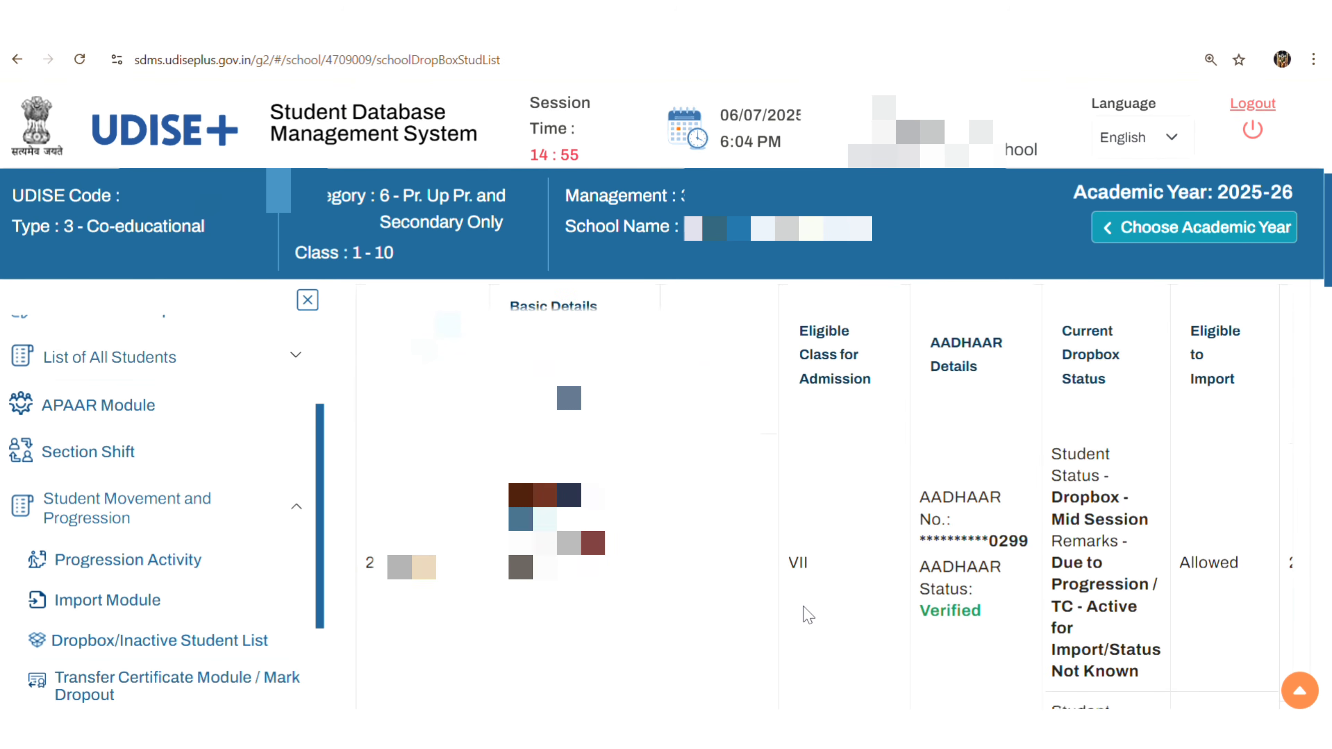
scroll(808, 614, "down", 10)
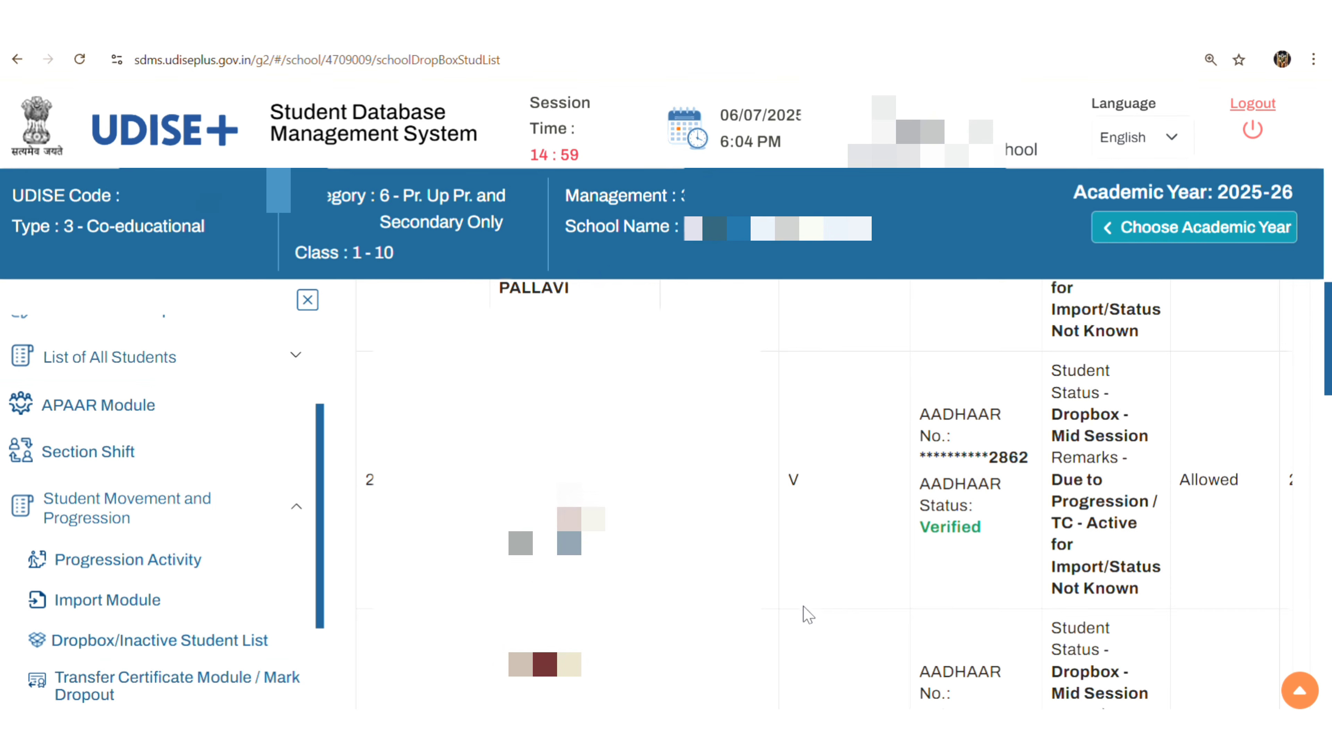
scroll(807, 615, "down", 5)
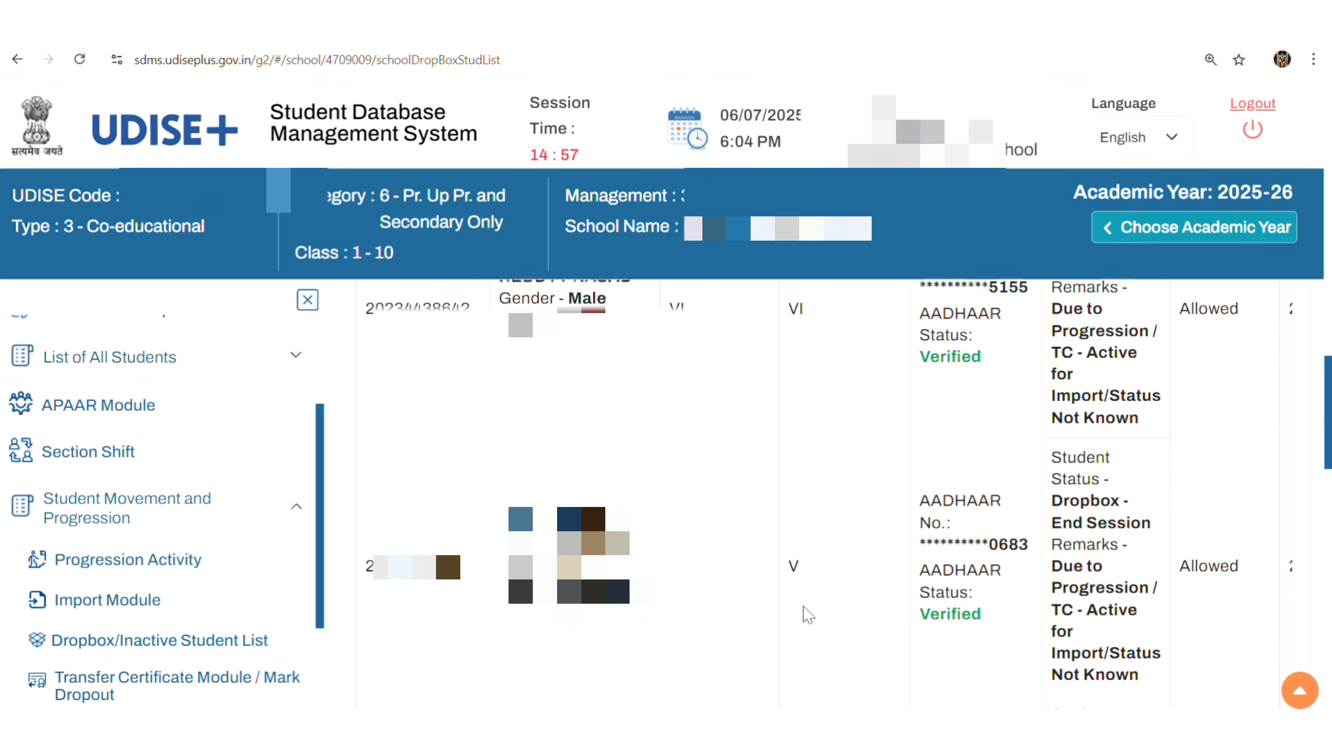